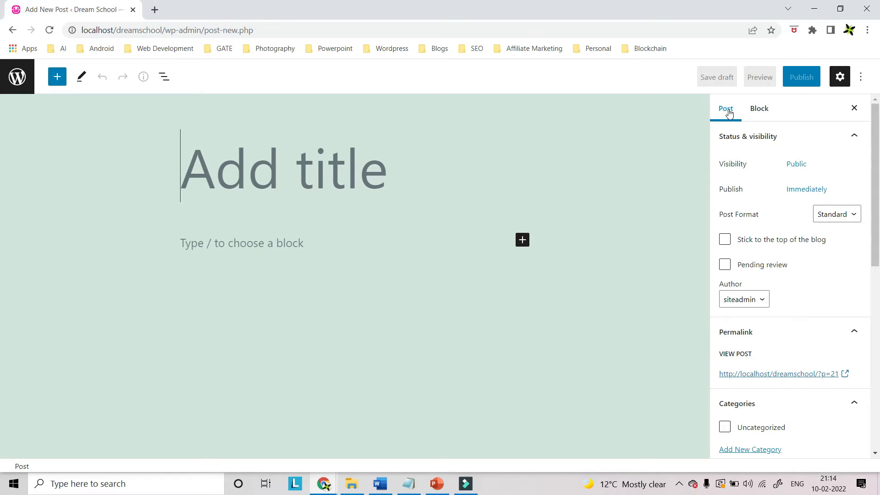
Compare the post settings with the block settings, checking the title and the empty paragraph block
click(757, 109)
click(741, 112)
click(351, 173)
click(259, 247)
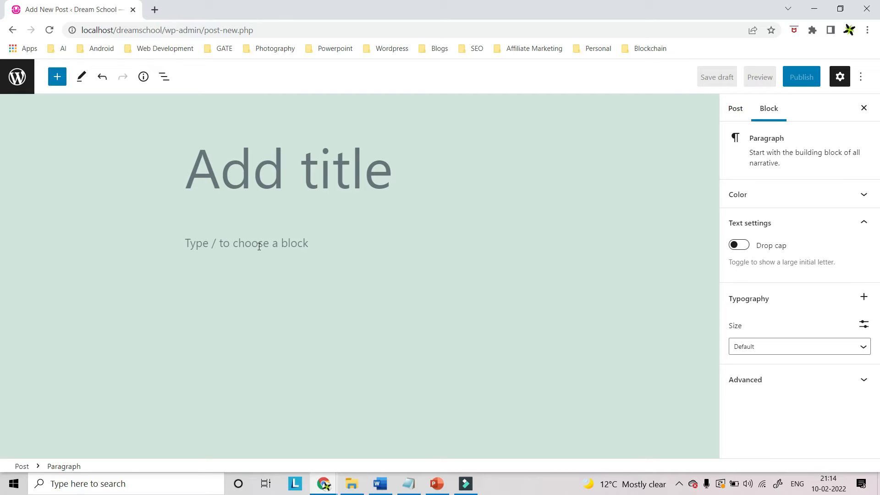
Leave the post editor, go to the list of all pages and open the editor for a new page
click(17, 77)
mouse_move(36, 234)
click(114, 236)
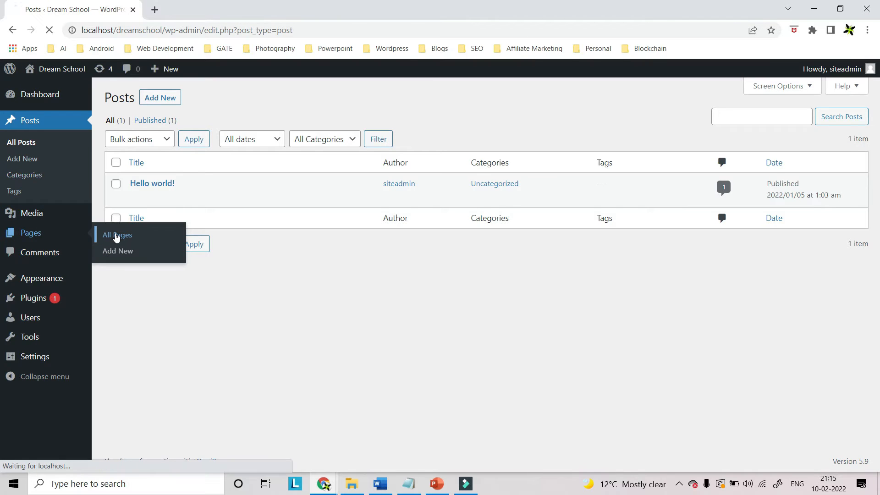
click(153, 100)
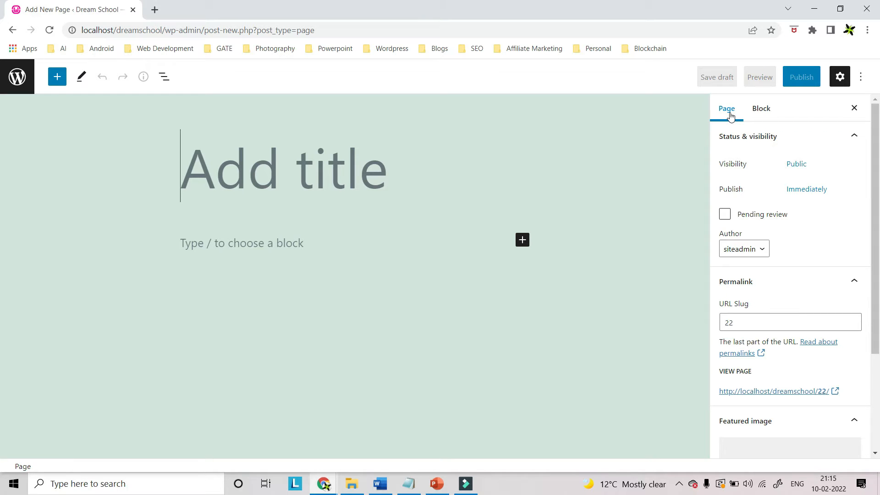
Leave the page editor, start a new post and insert a Paragraph block in its body
click(17, 76)
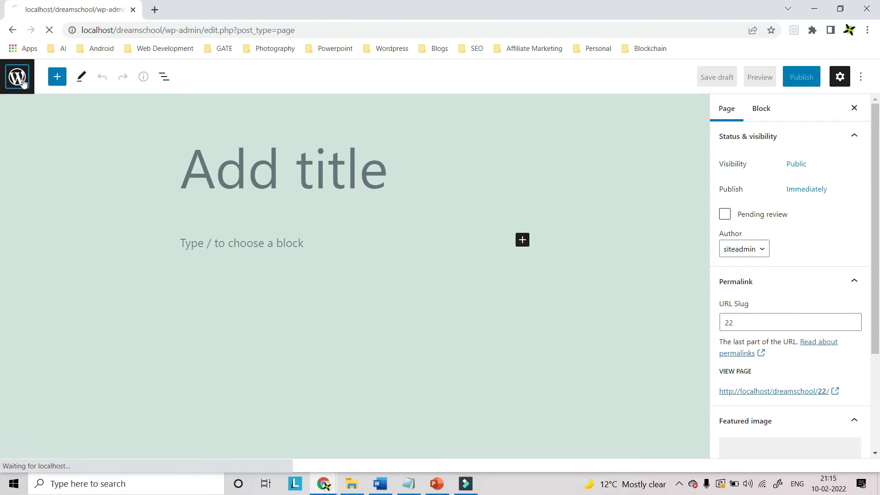
click(120, 139)
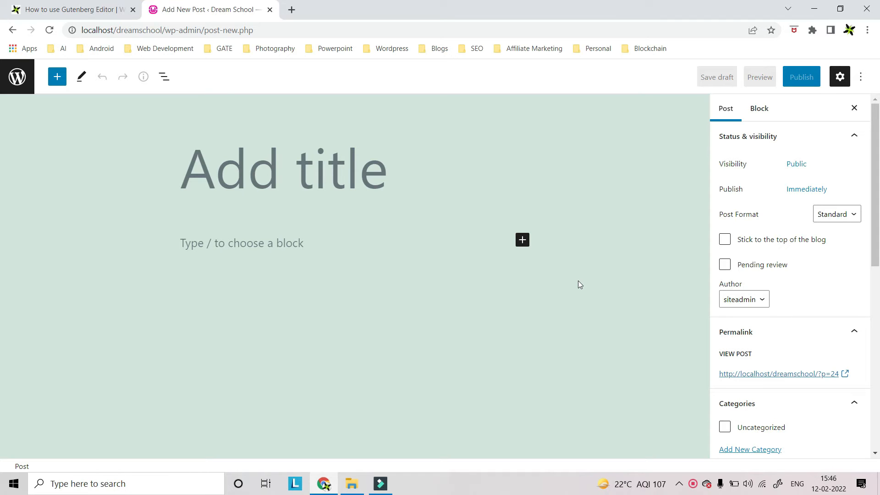
click(58, 85)
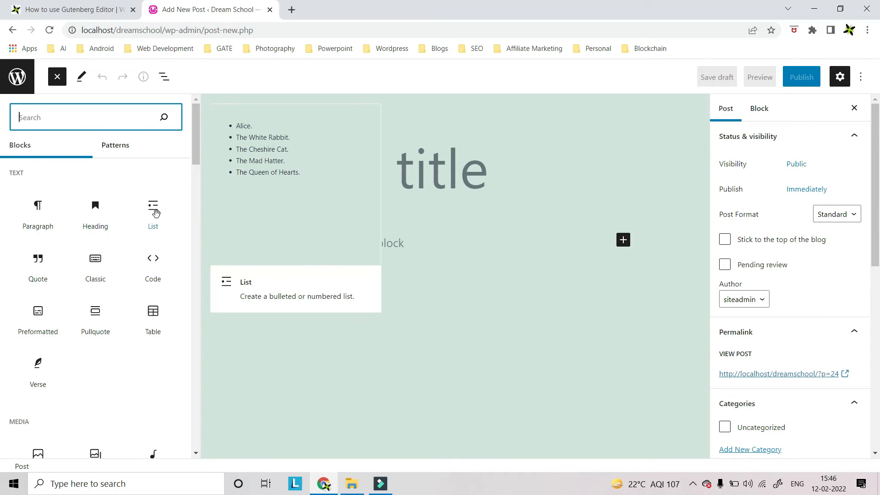
scroll(62, 263, down, 5)
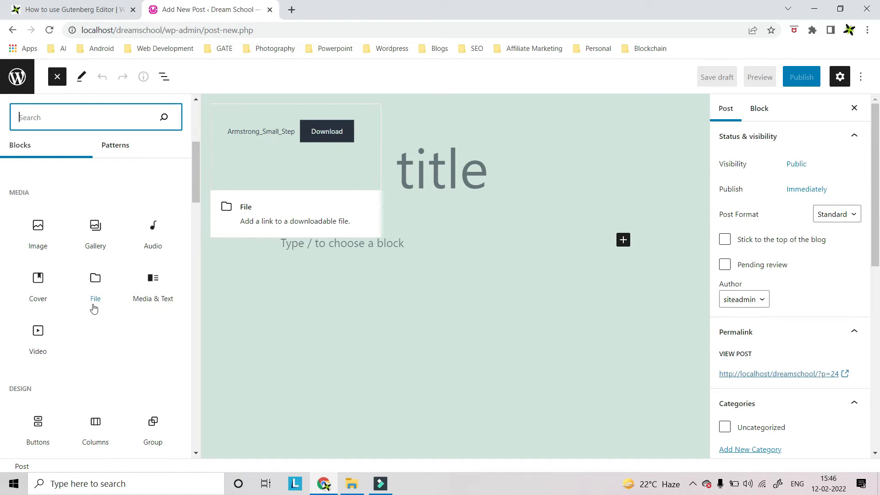
scroll(94, 308, up, 5)
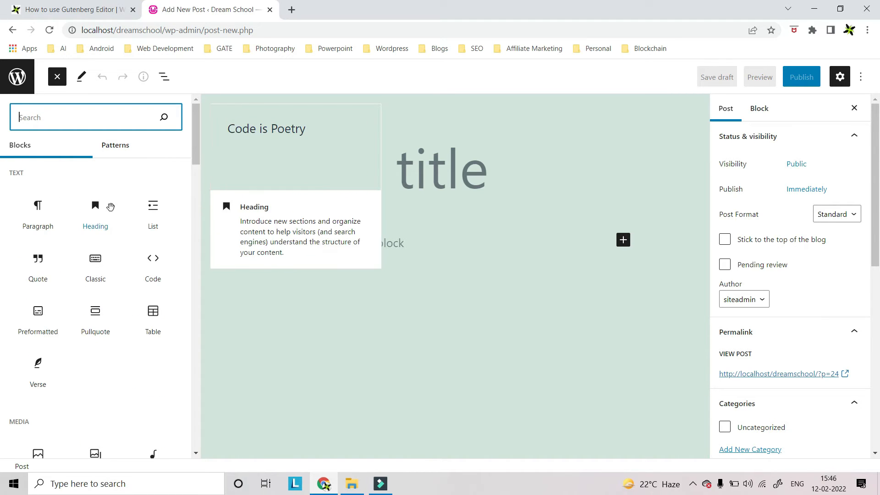
click(38, 213)
click(237, 245)
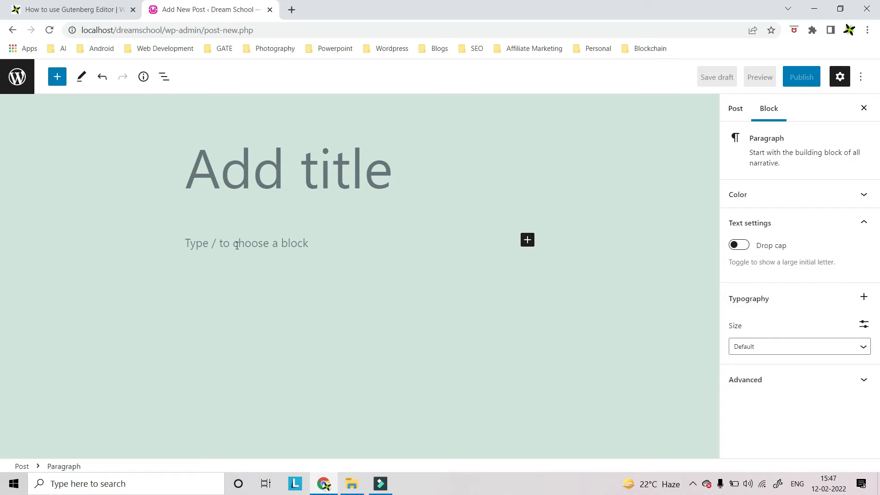
click(527, 241)
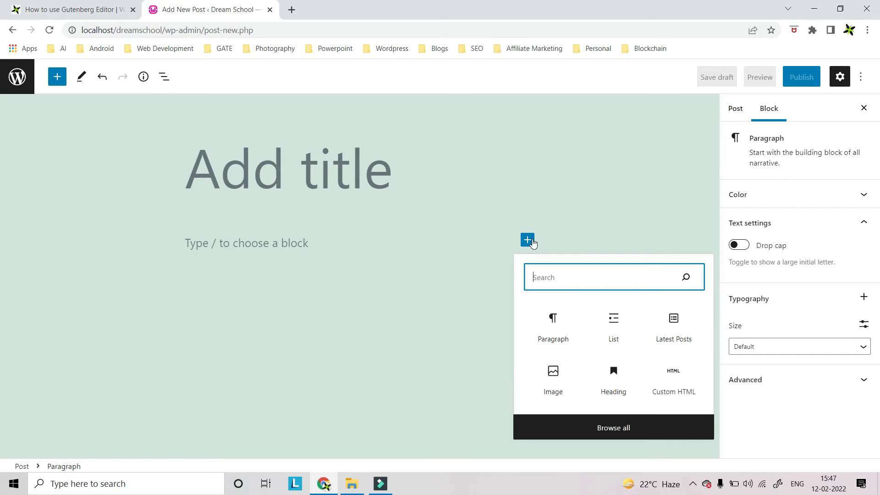
click(547, 326)
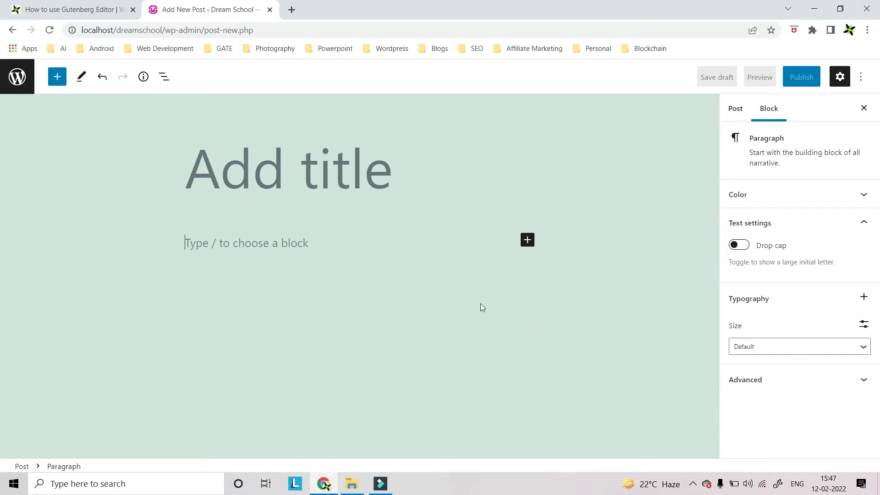
Write "This is my first paragraph" in the paragraph block and start a new block below it
text(Th)
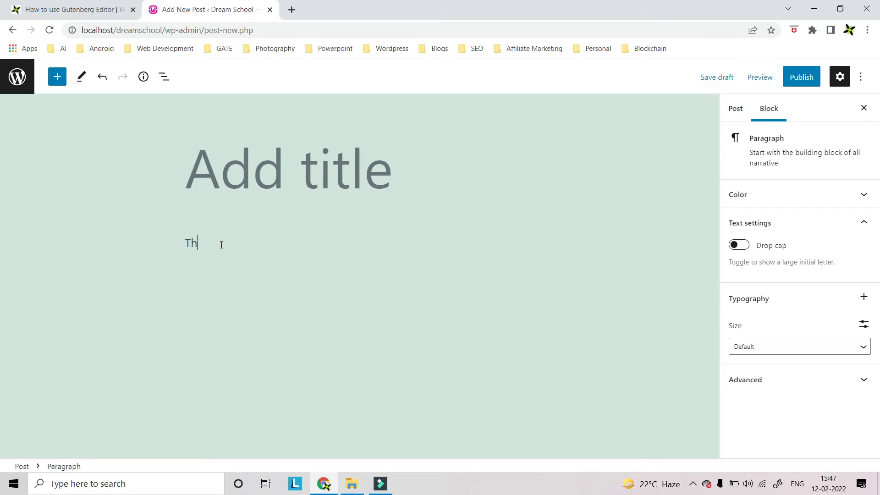
text(is is my fir)
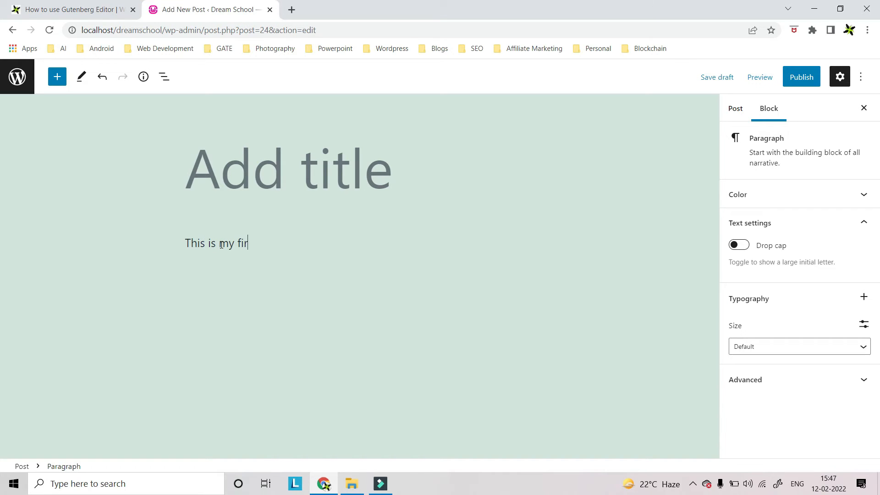
text(st paragraph)
key(Return)
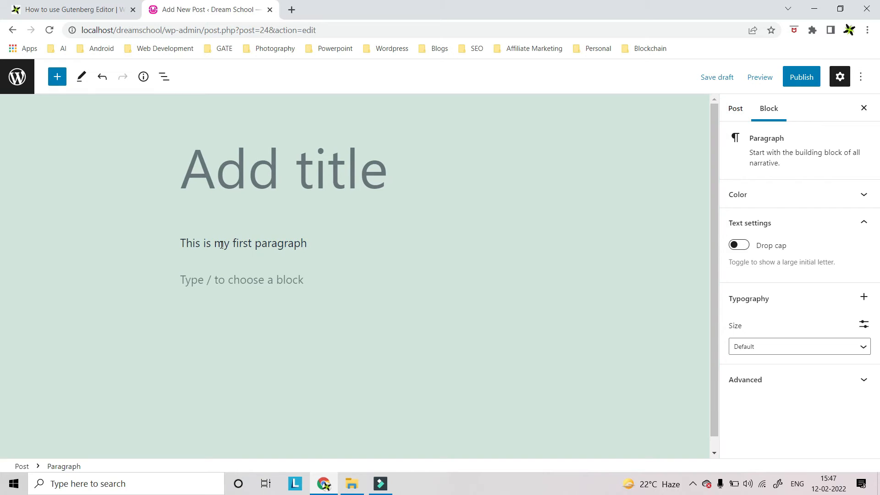
Write "this is my second paragraph" in the second block
text(this is my second)
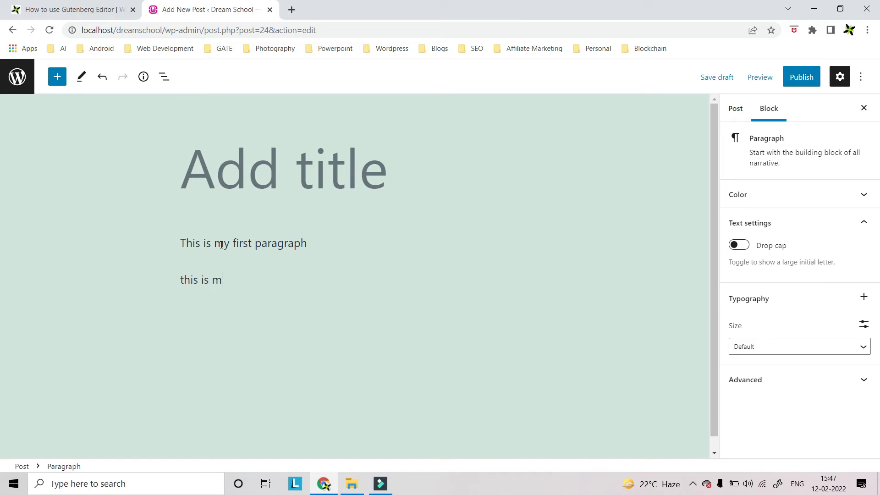
text( paragtaph)
key(BackSpace)
key(BackSpace)
key(BackSpace)
key(BackSpace)
text(raph)
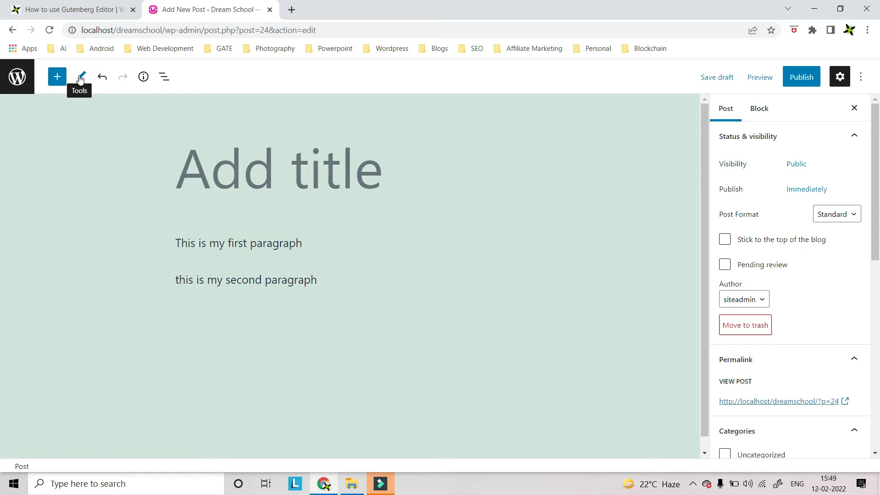
Select the second paragraph as a whole block with the Select tool and return to the Edit tool
click(217, 244)
click(214, 281)
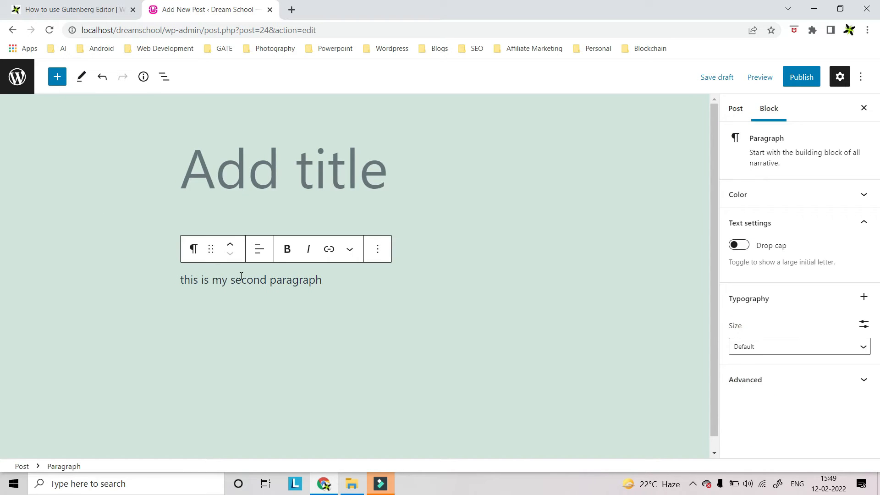
click(83, 84)
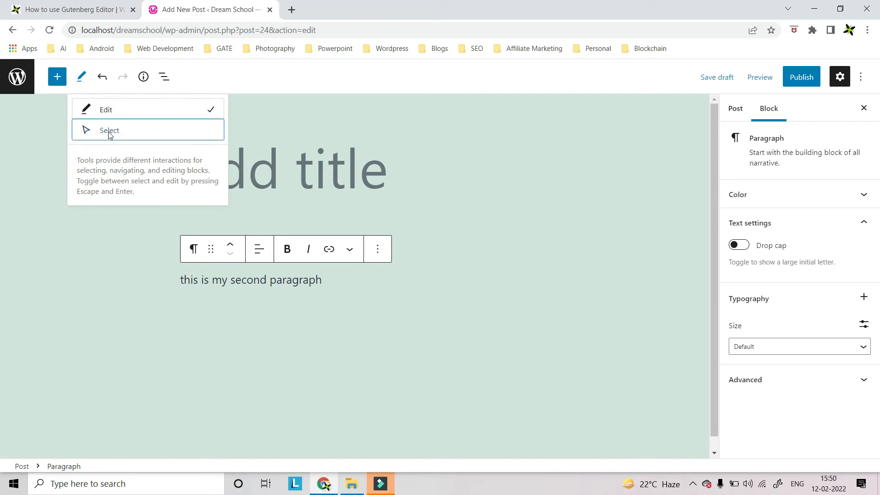
click(108, 132)
click(291, 281)
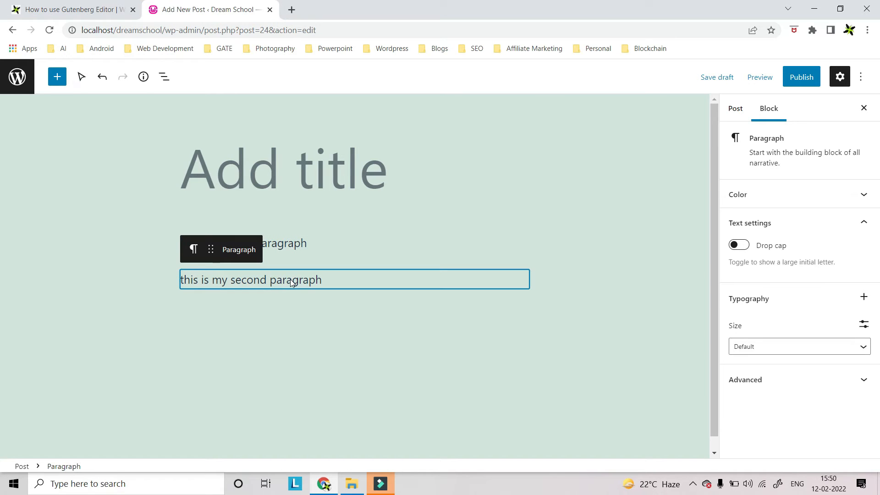
click(81, 76)
click(98, 111)
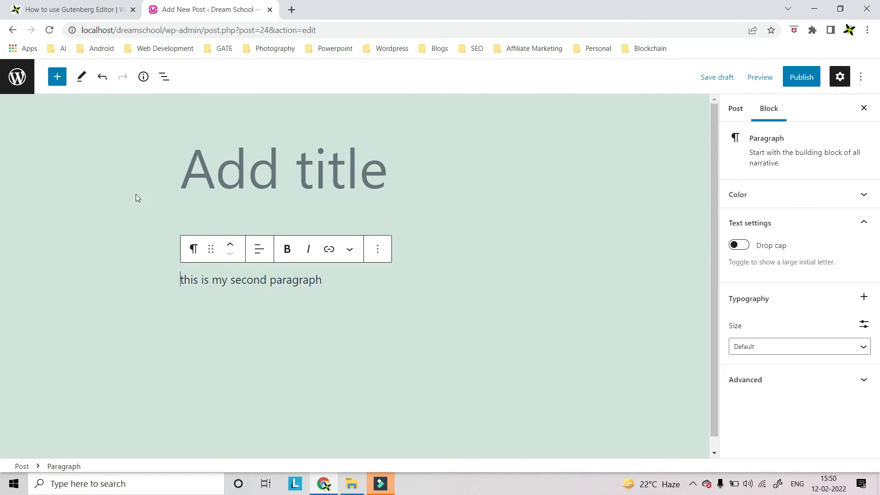
Undo the text entry in the second paragraph and redo it
click(349, 285)
click(408, 249)
click(331, 280)
click(101, 78)
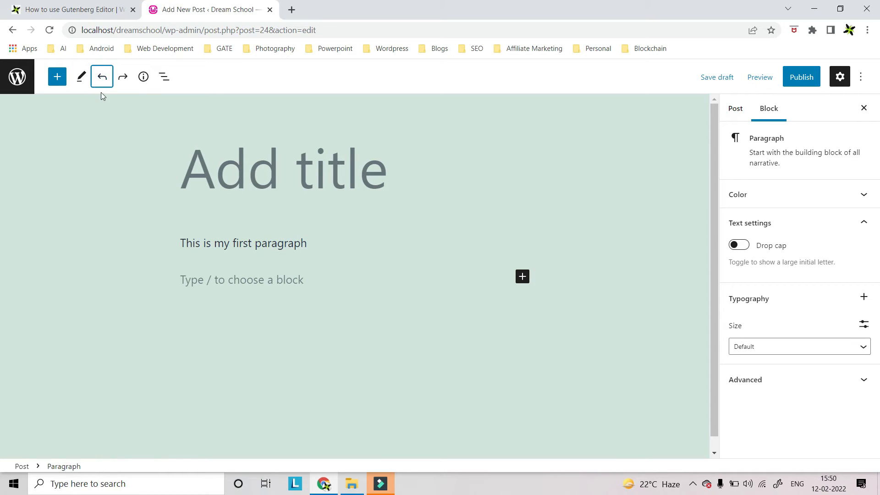
click(122, 79)
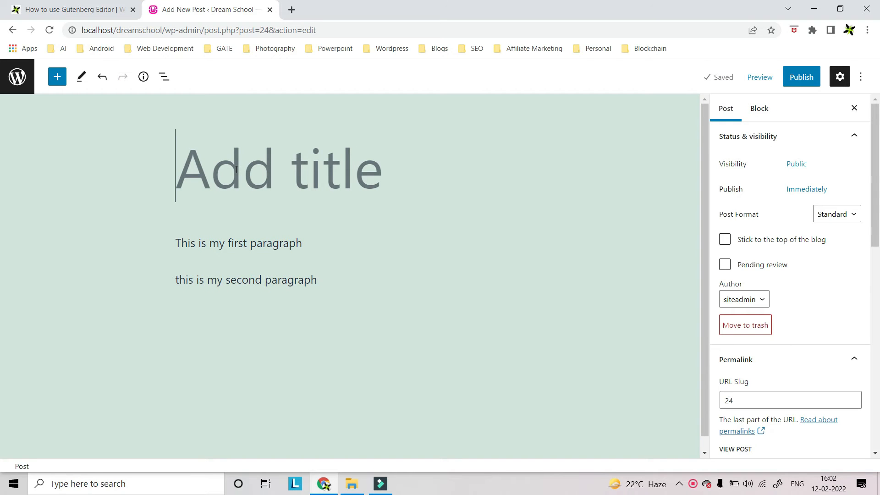
Title the post "Sample Post"
text(Sample )
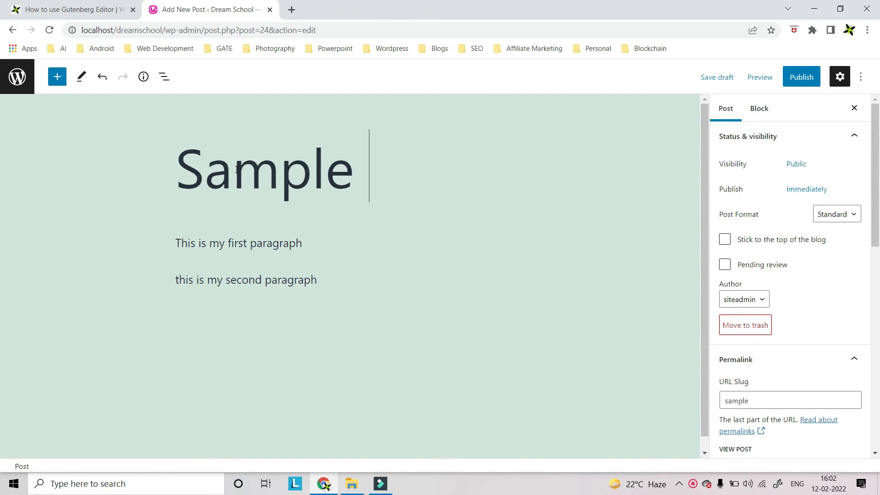
text(Post)
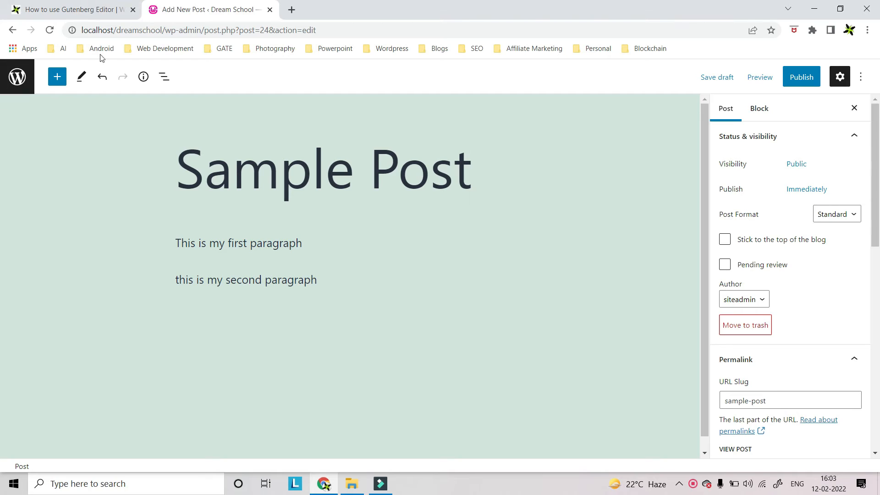
Check the document details, jump between the two paragraphs through the list view, and close the list
click(143, 78)
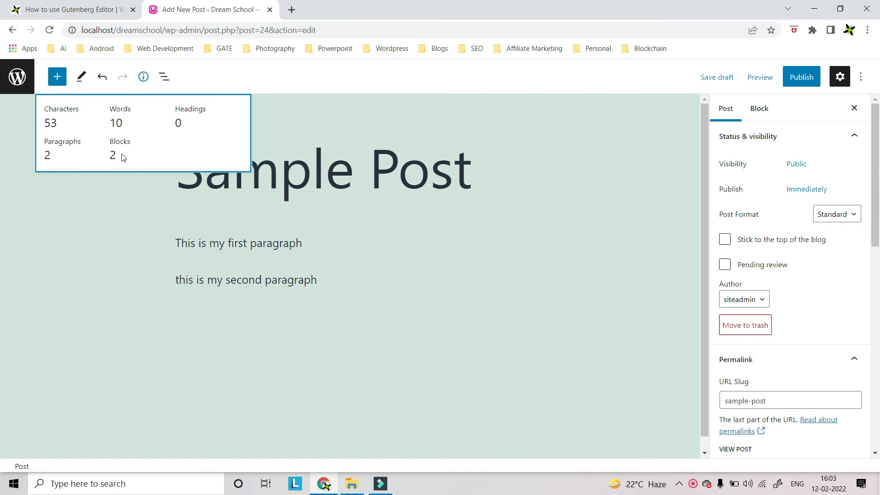
click(163, 78)
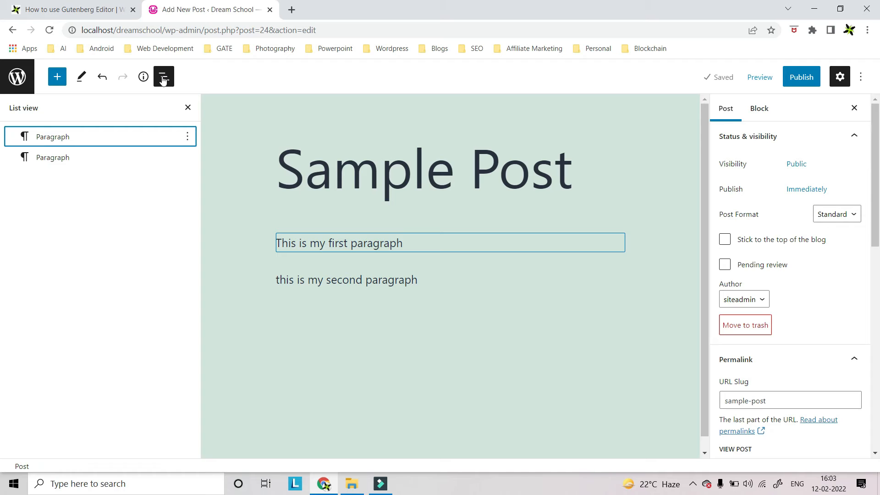
click(65, 136)
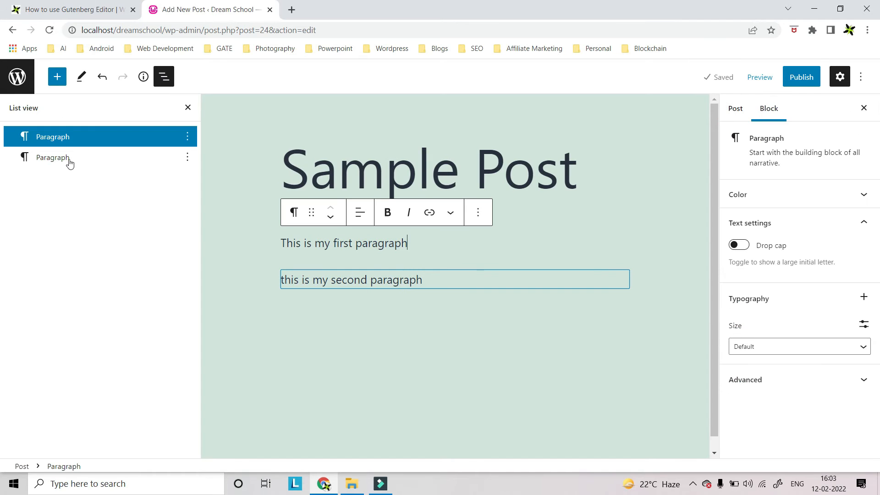
click(69, 158)
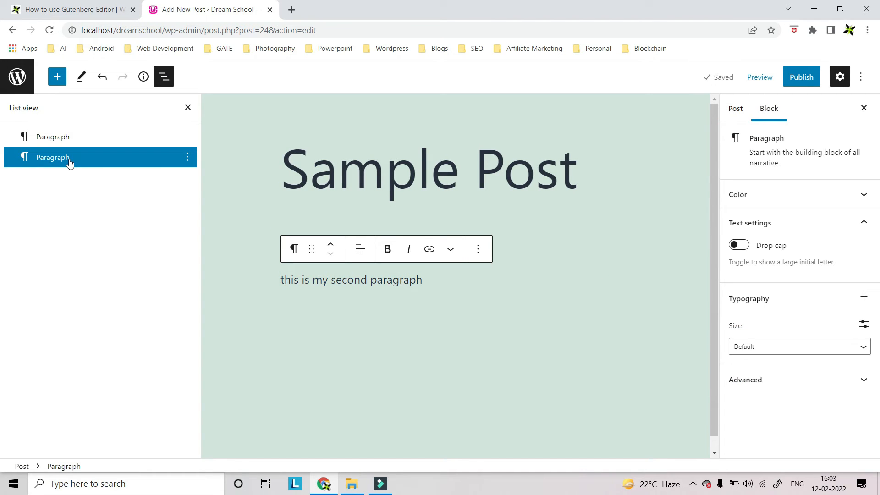
click(64, 137)
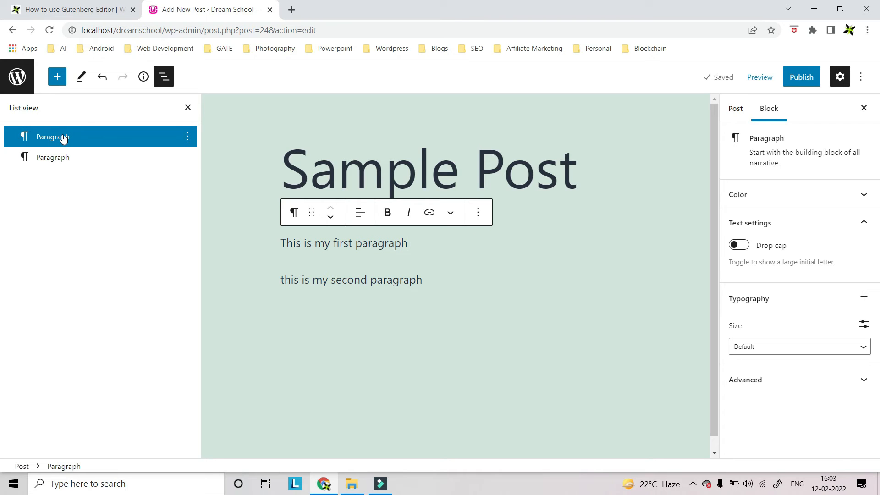
click(165, 77)
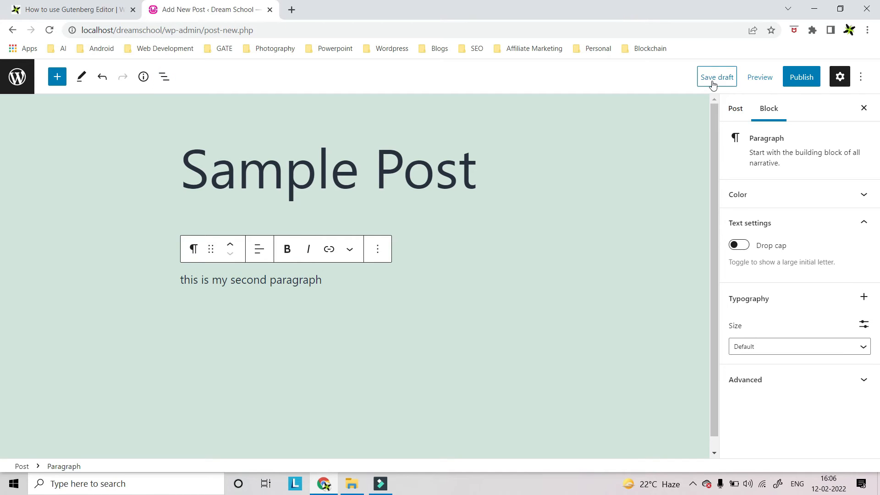
Save the post as a draft and preview it at tablet and mobile sizes, returning to desktop size
click(712, 77)
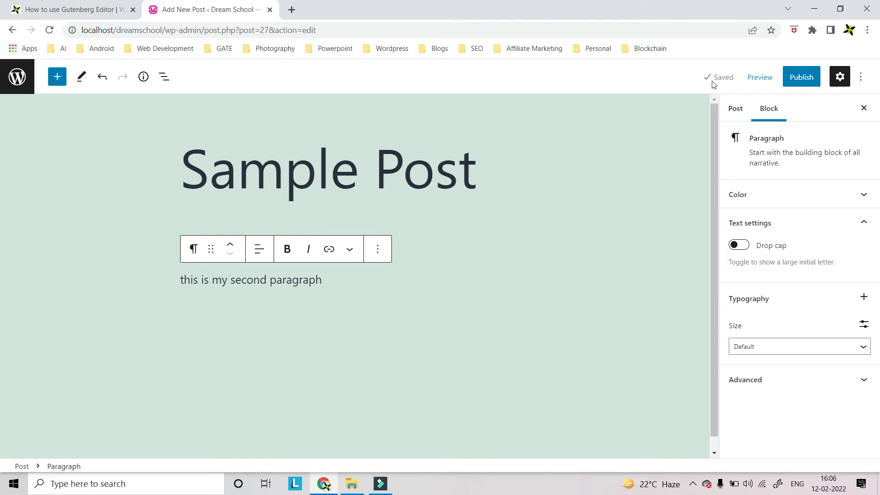
click(759, 82)
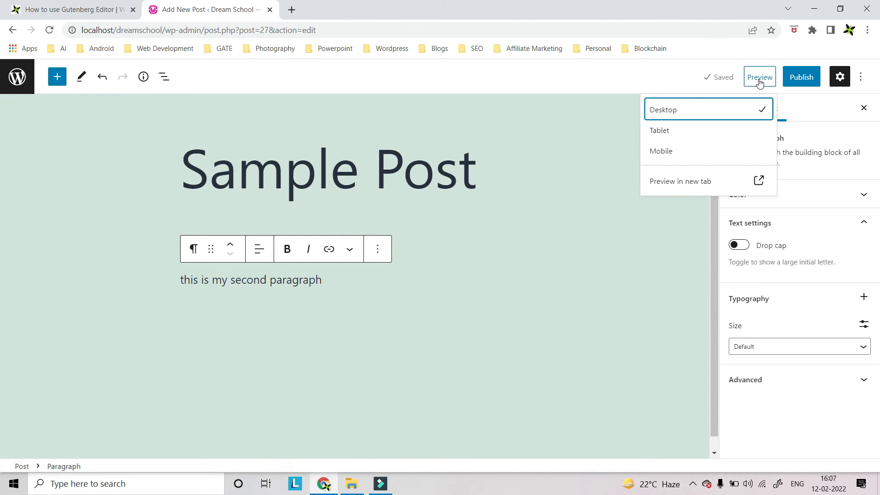
click(664, 131)
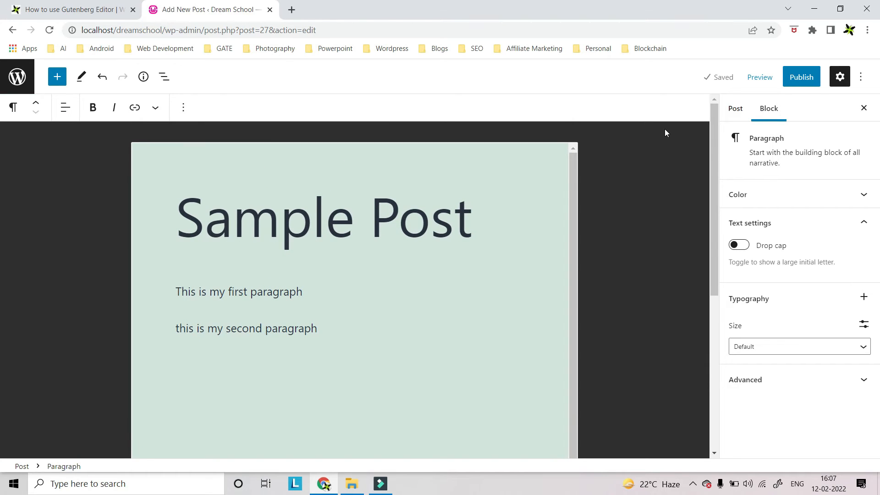
click(760, 77)
click(662, 151)
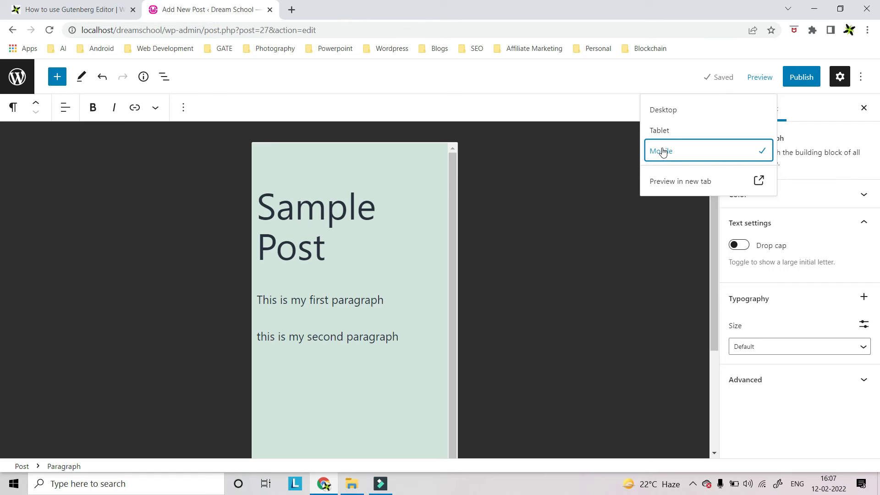
click(668, 110)
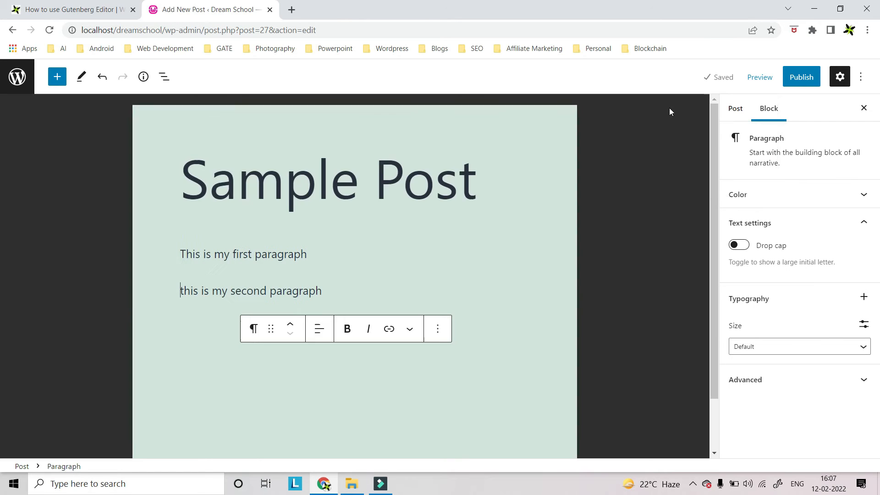
Preview the post in a new browser tab and look through the page
click(757, 79)
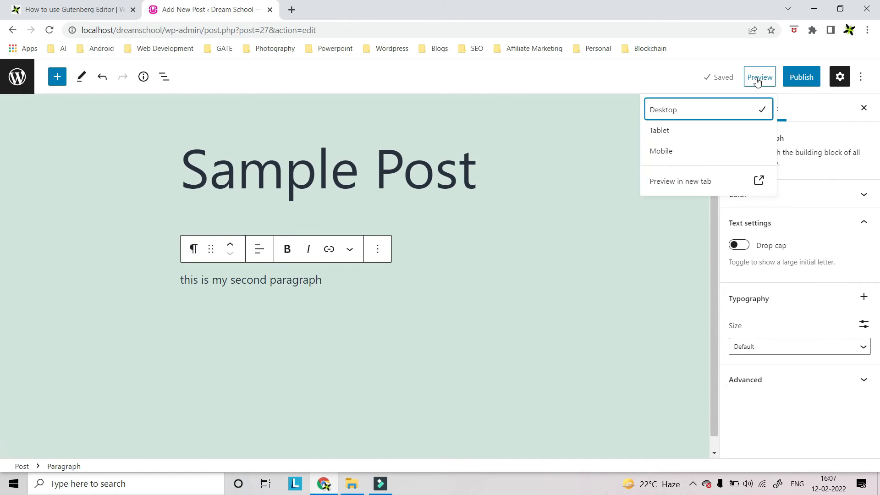
click(688, 183)
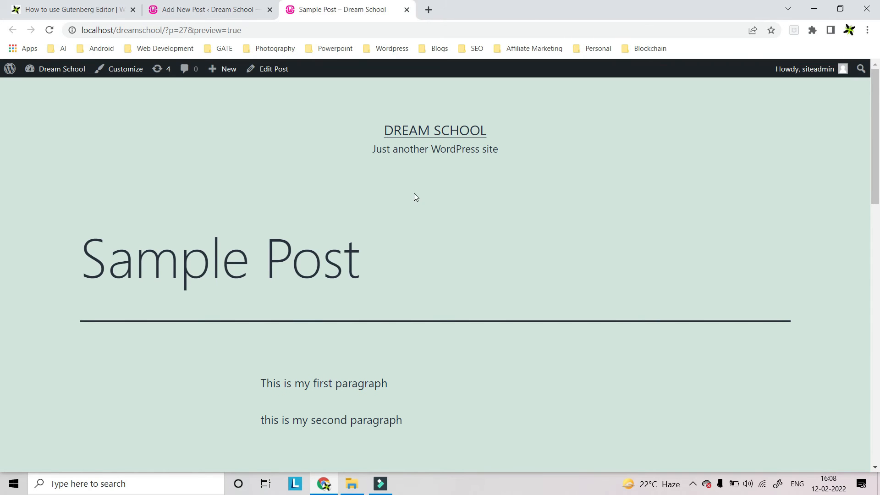
scroll(414, 193, down, 1)
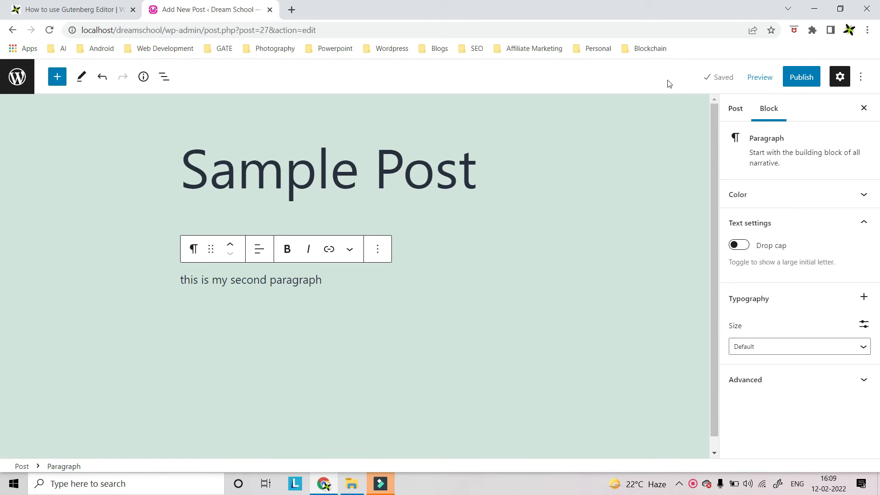
Hide the settings sidebar, show it again, and open the editor's additional options
click(841, 84)
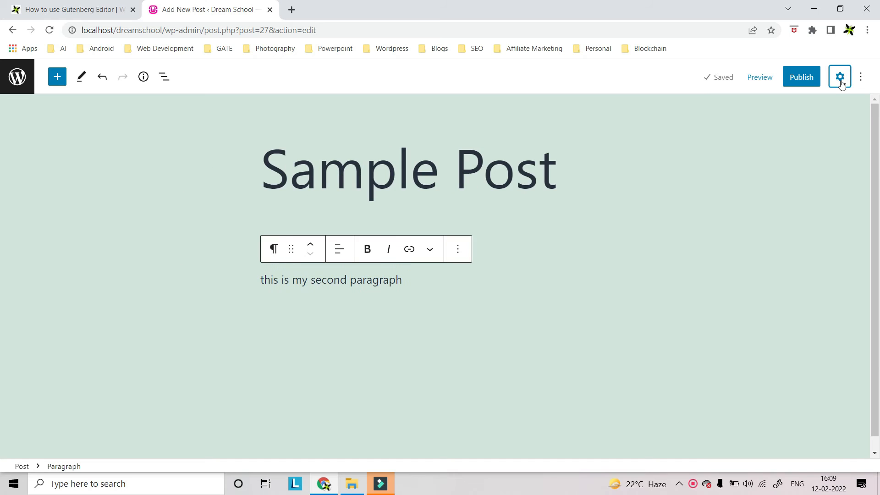
click(841, 84)
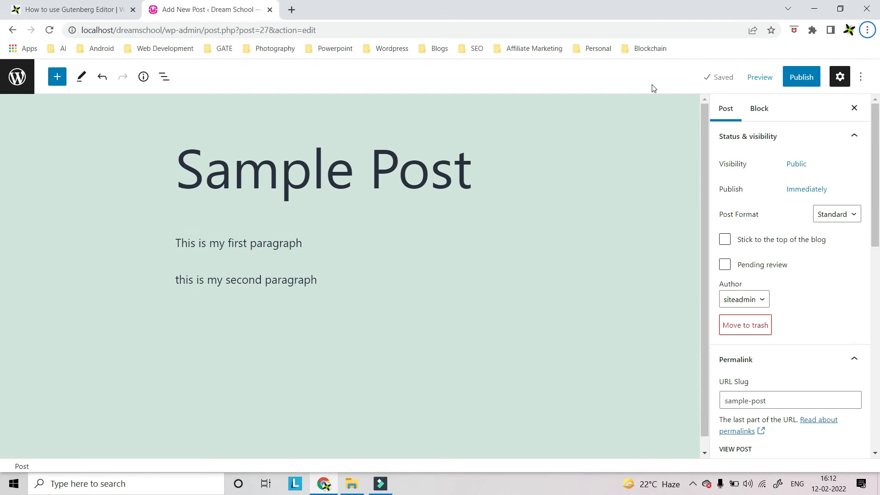
click(861, 78)
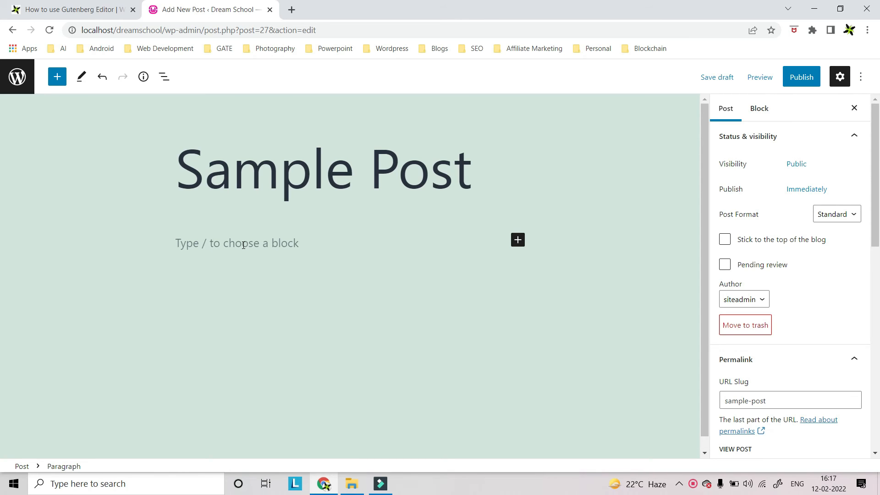
Add a paragraph block reading "This is my first paragraph" and a second one reading "This is my second paragraph"
click(518, 239)
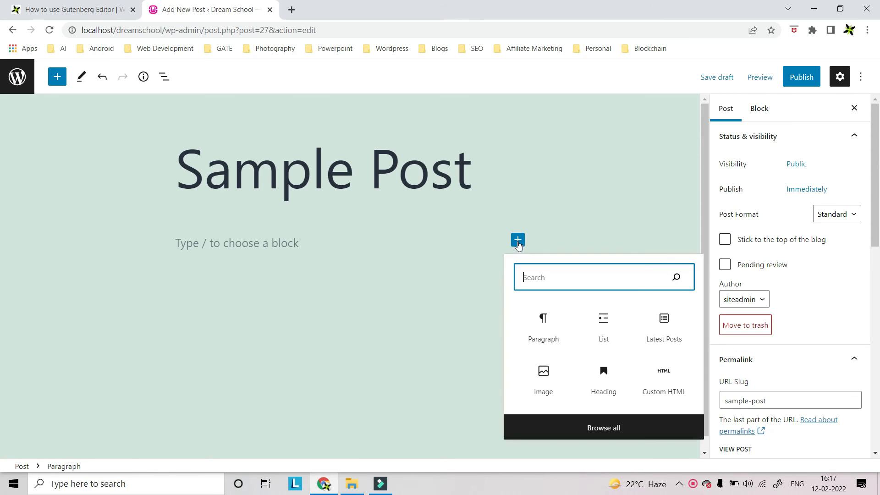
click(542, 320)
text(This is my fi)
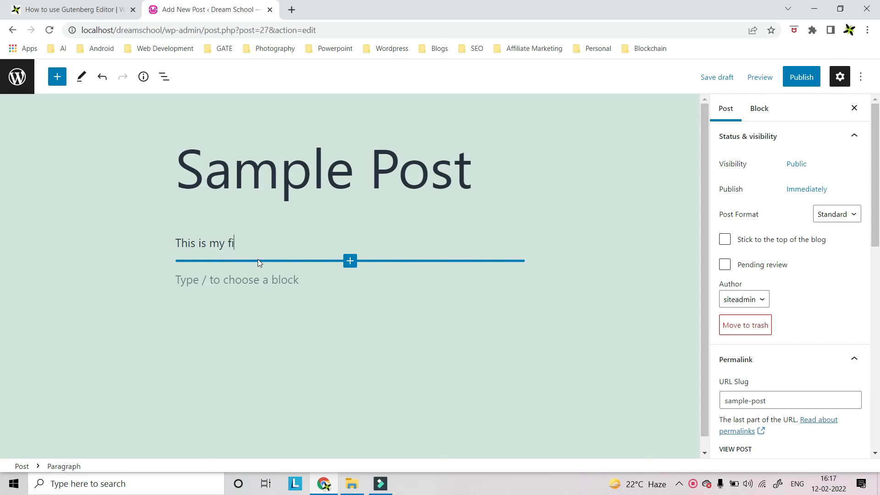
text(rst paragraph)
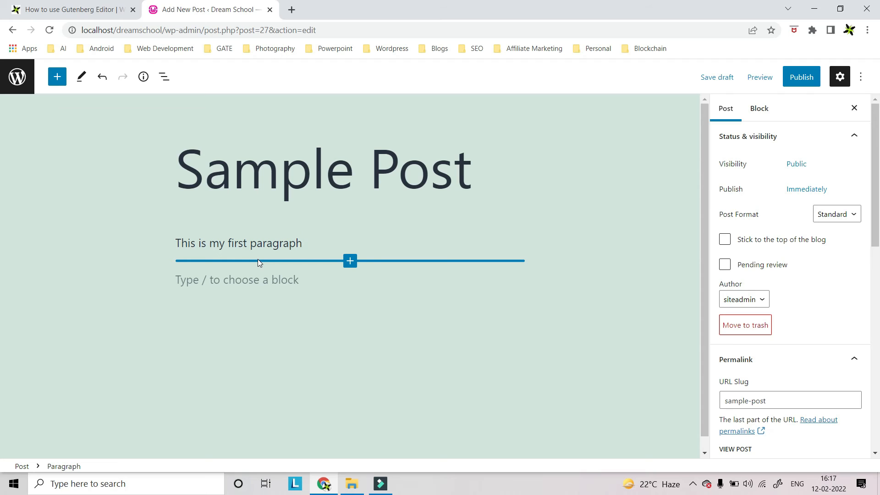
key(Return)
text(Th)
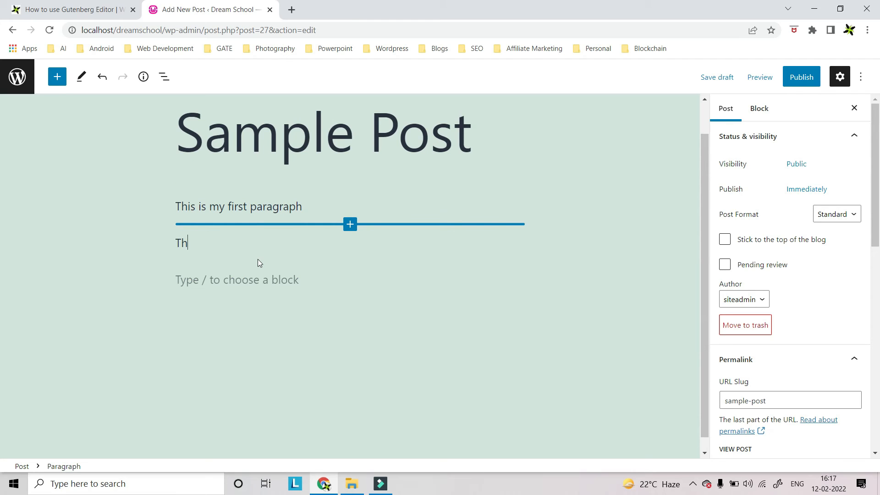
text(is is my second paragraph)
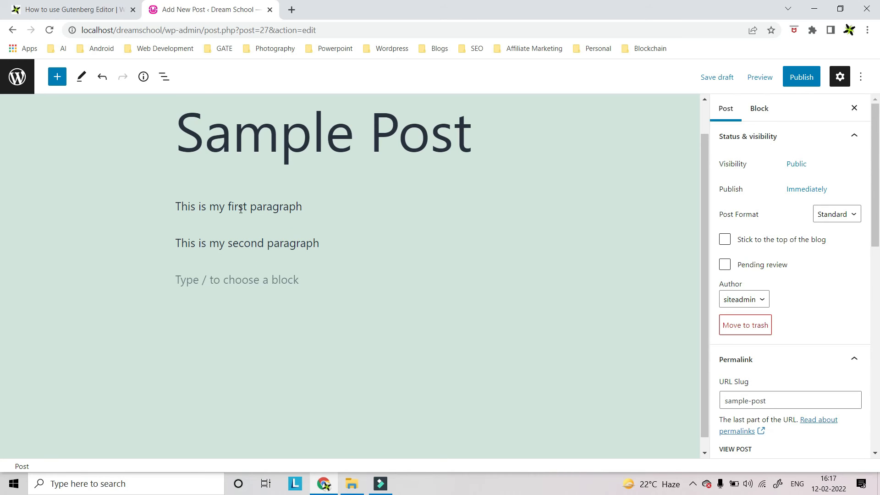
Make the word "first" bold and the word "paragraph" italic in the first paragraph
click(241, 209)
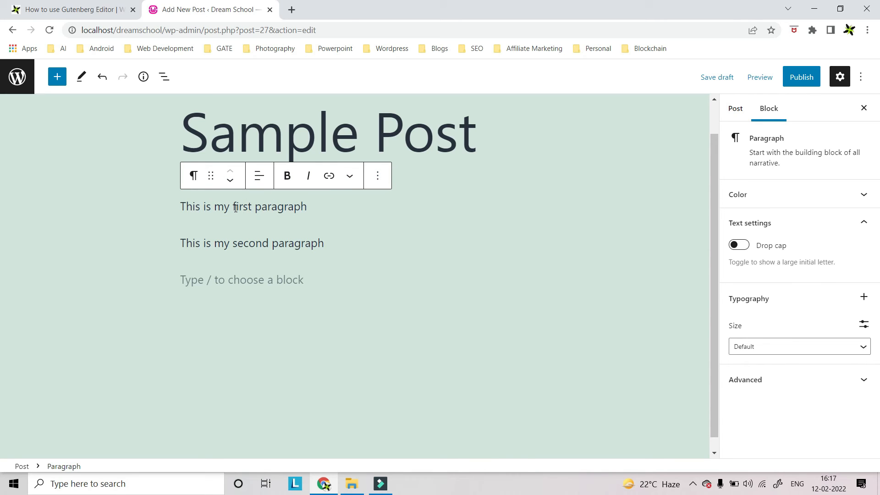
drag(236, 208, 254, 207)
click(287, 178)
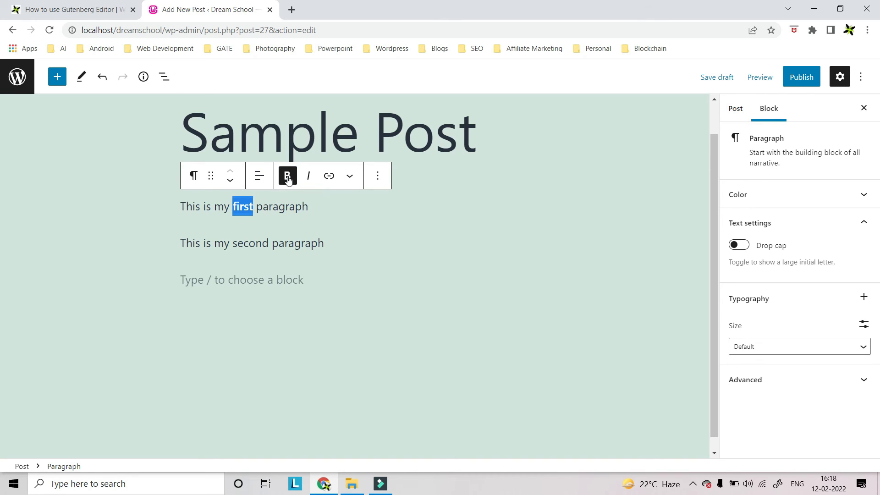
click(238, 205)
drag(256, 207, 309, 207)
click(303, 179)
click(243, 207)
drag(255, 207, 307, 205)
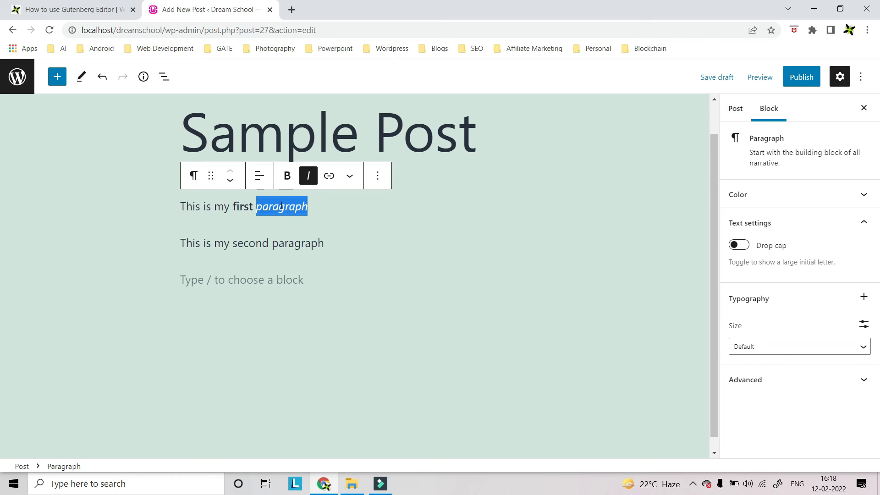
click(307, 206)
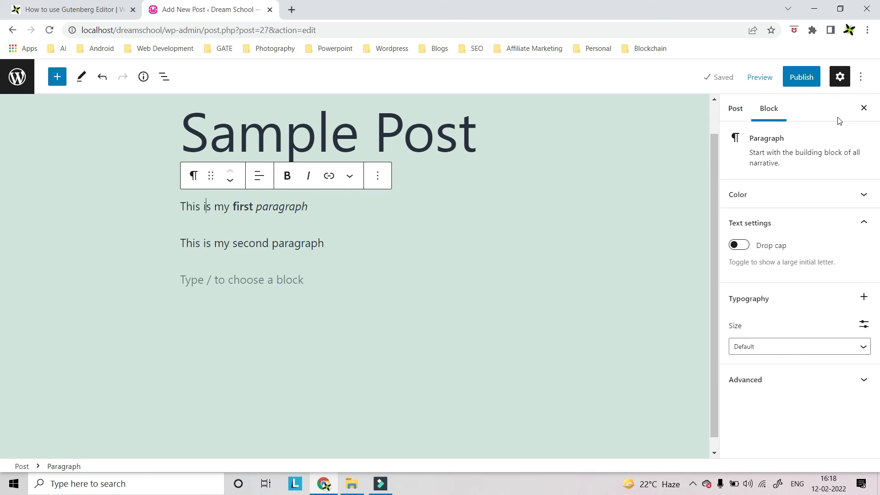
Set the first paragraph's text color to the custom dark red #7f0606
click(747, 198)
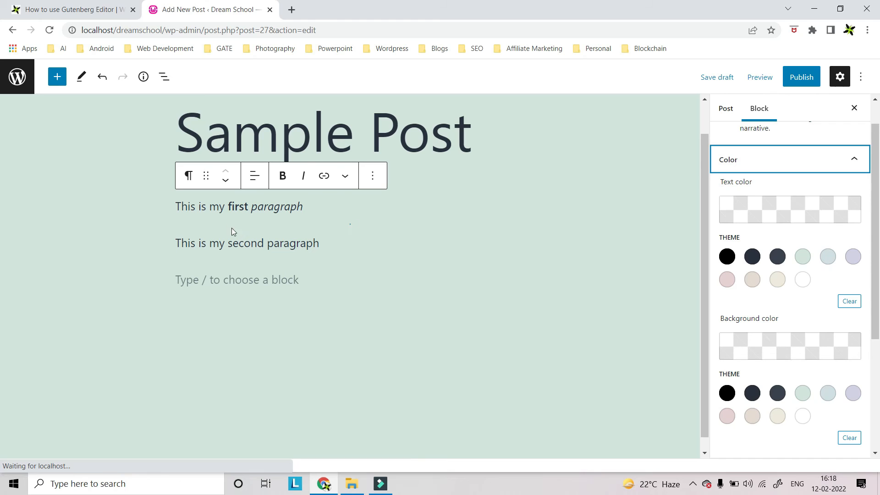
drag(202, 206, 294, 205)
double_click(294, 204)
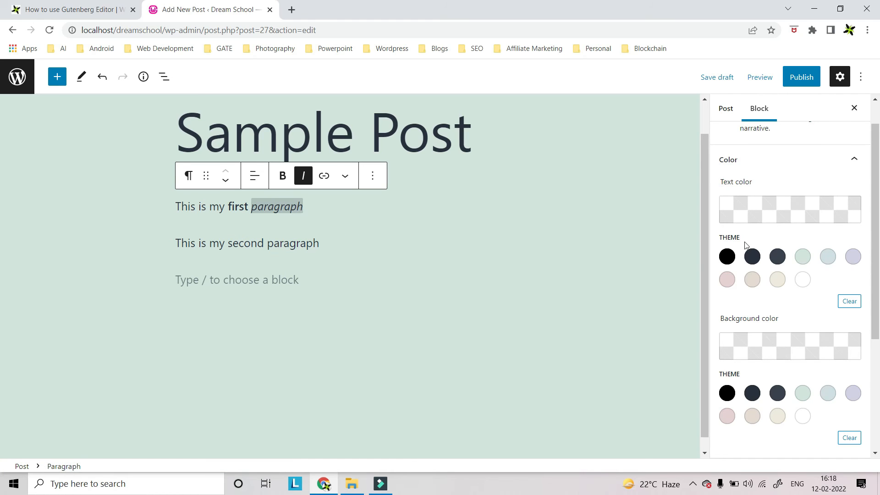
click(750, 222)
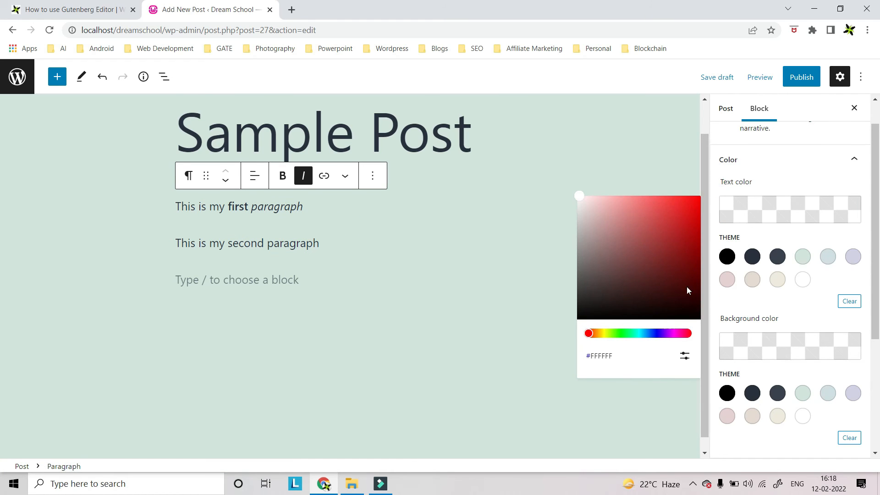
click(693, 259)
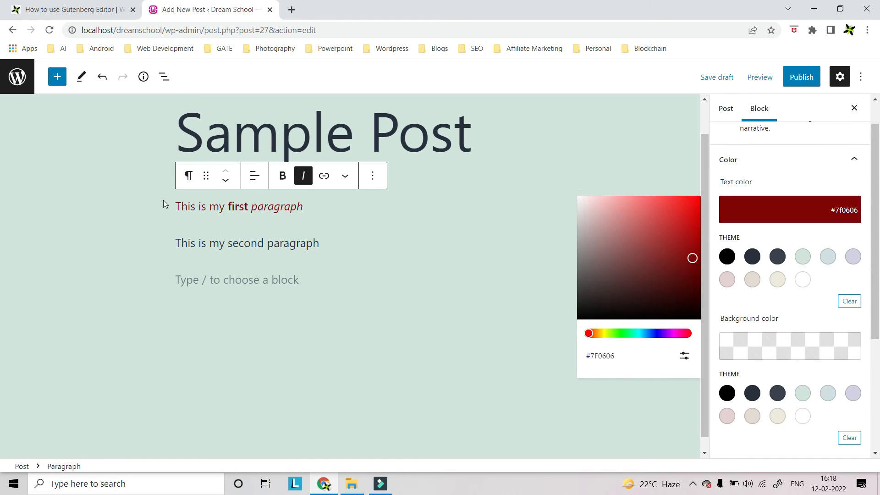
click(740, 314)
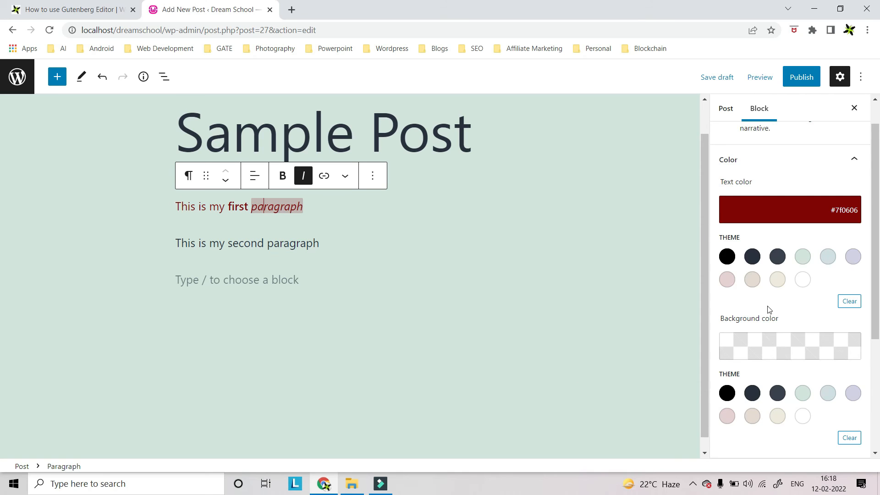
Give the first paragraph a custom olive green background color
scroll(764, 312, down, 2)
click(766, 287)
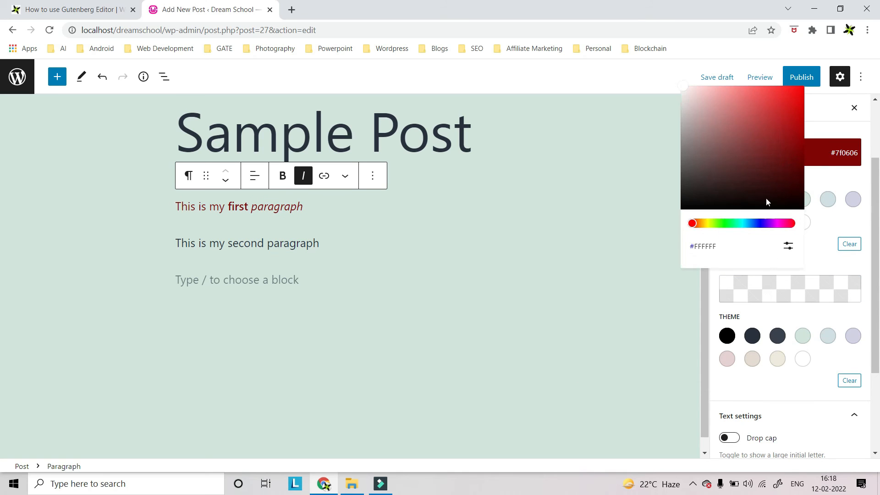
click(748, 223)
click(705, 224)
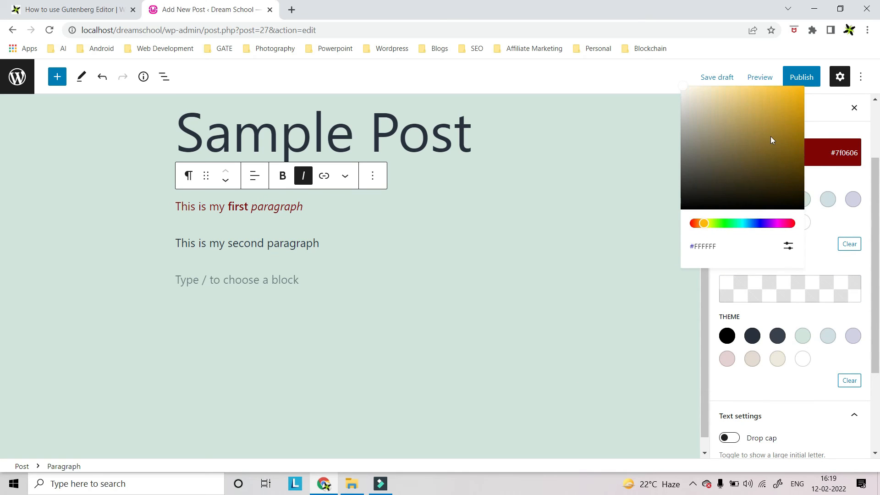
click(771, 136)
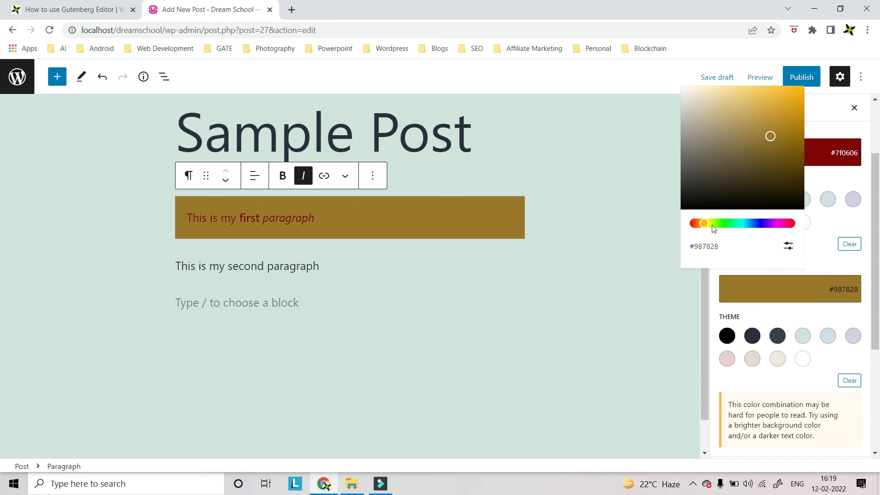
click(714, 225)
click(769, 277)
Set the first paragraph's font size to Extra large and expand its advanced settings
scroll(768, 277, down, 4)
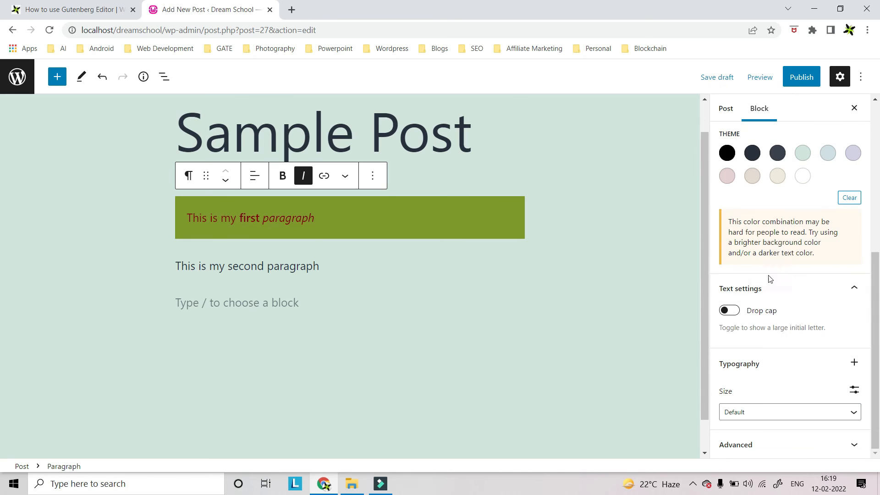
click(770, 413)
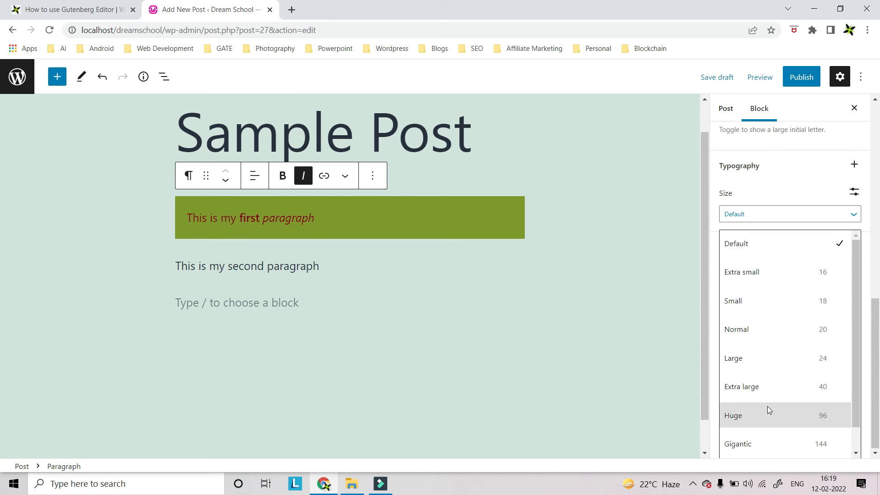
click(754, 387)
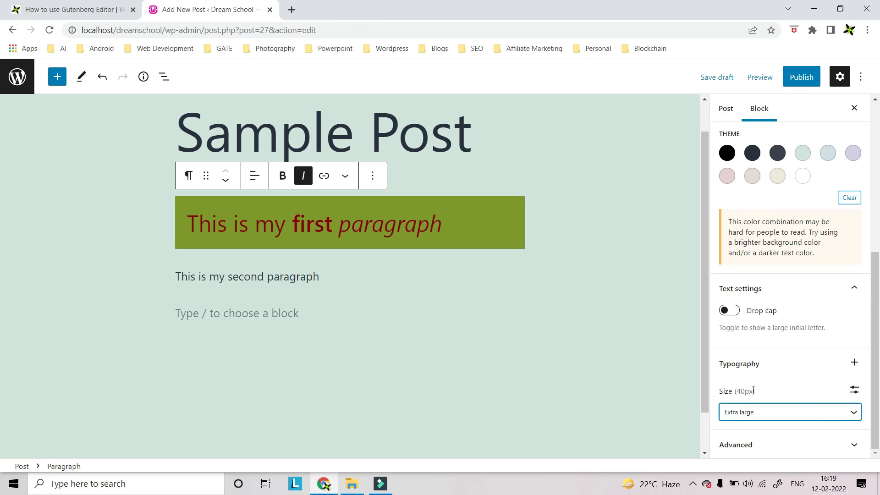
click(779, 445)
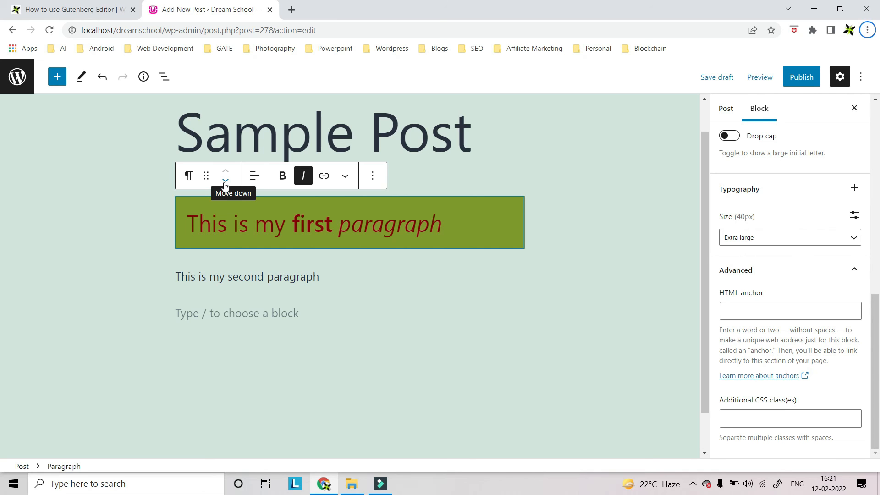
Move the first paragraph block below the second one and back above it
click(224, 184)
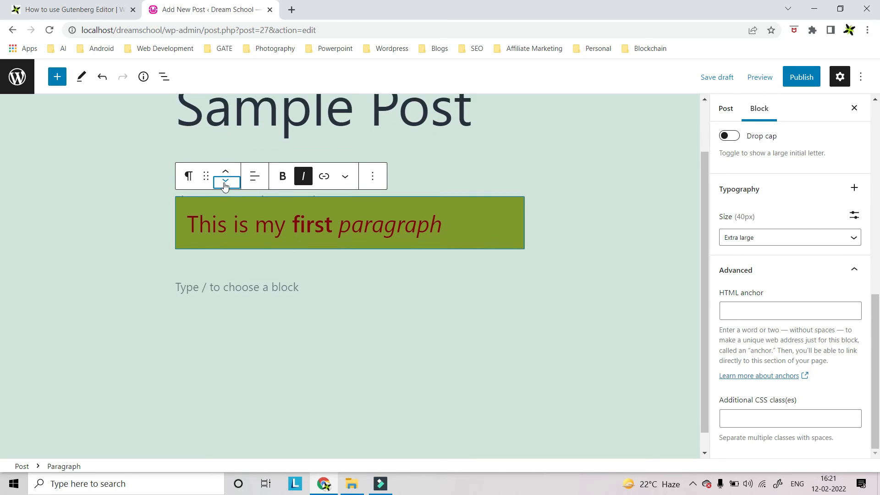
click(269, 171)
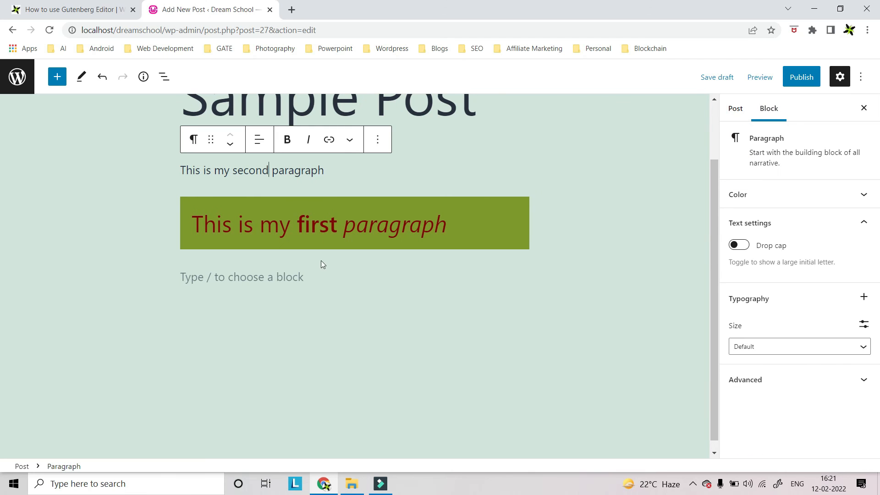
click(243, 216)
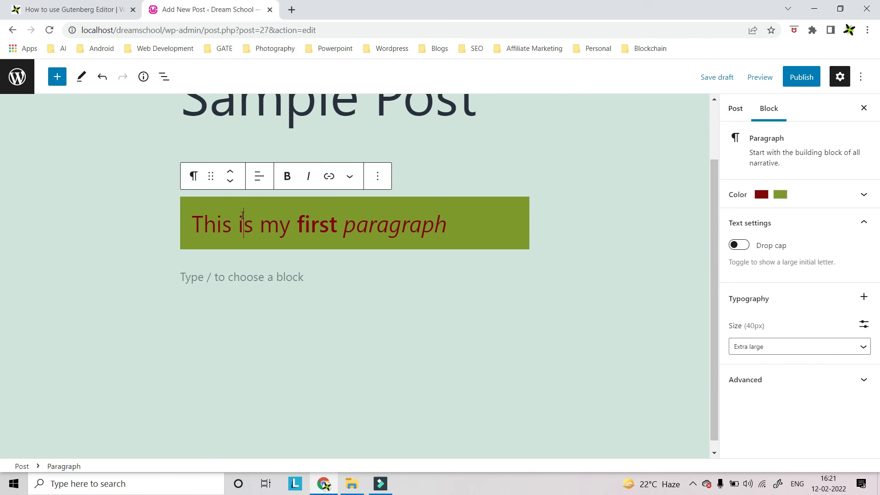
click(230, 171)
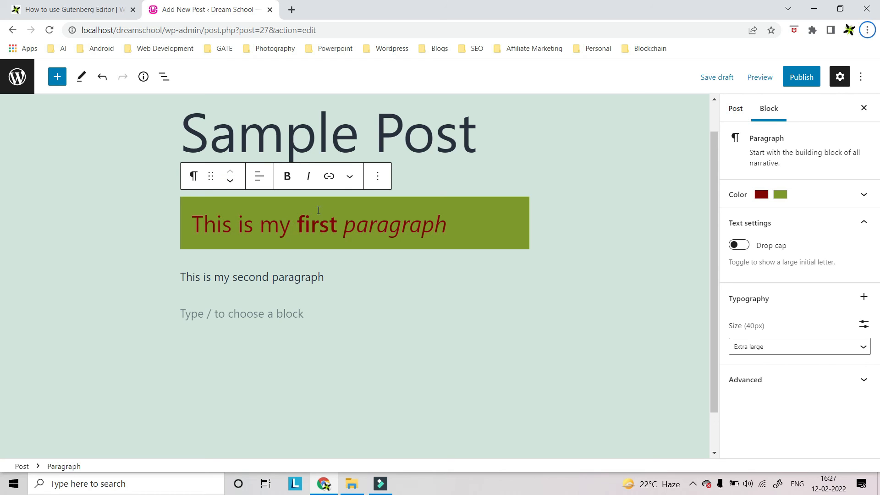
Duplicate the styled first paragraph block and select the upper copy
double_click(318, 212)
click(268, 208)
click(378, 177)
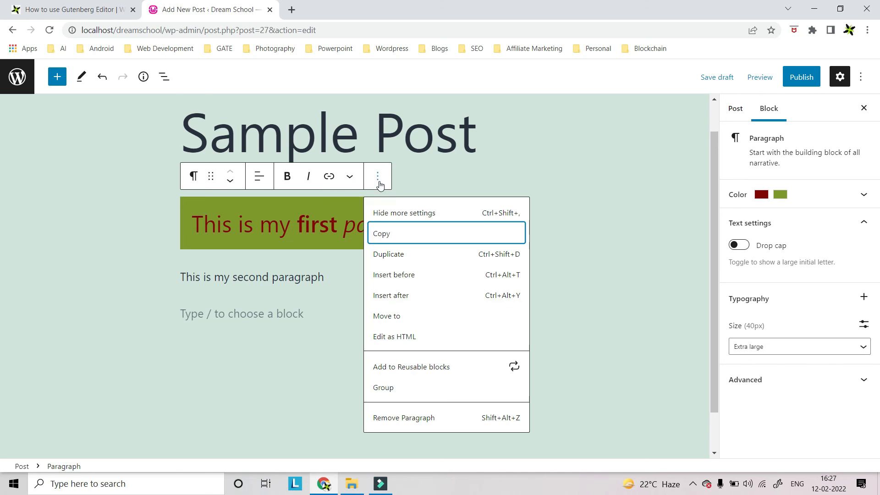
click(394, 258)
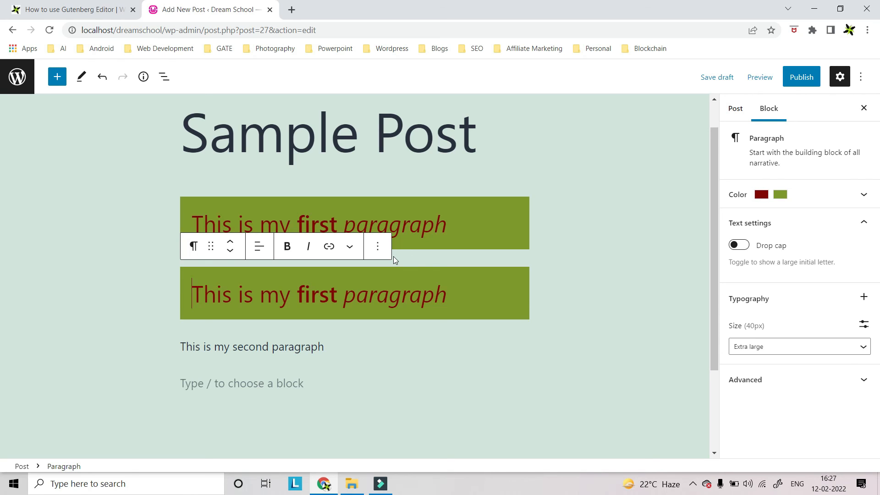
scroll(477, 317, up, 1)
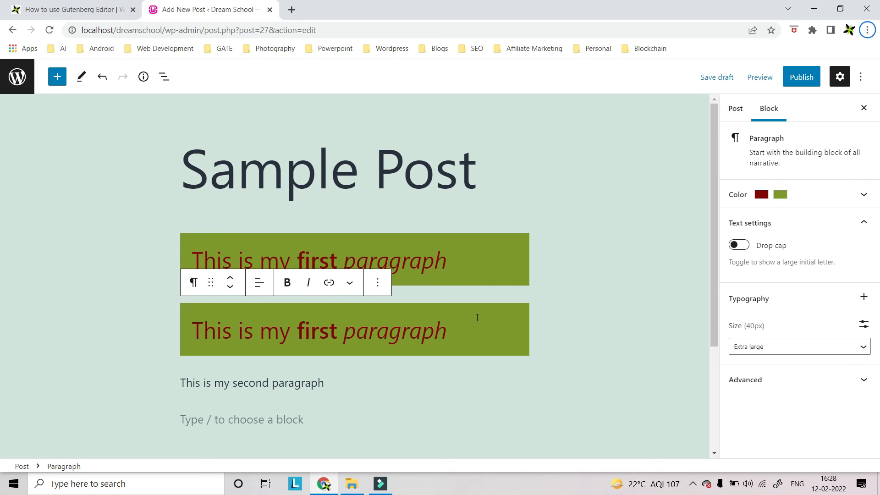
click(461, 245)
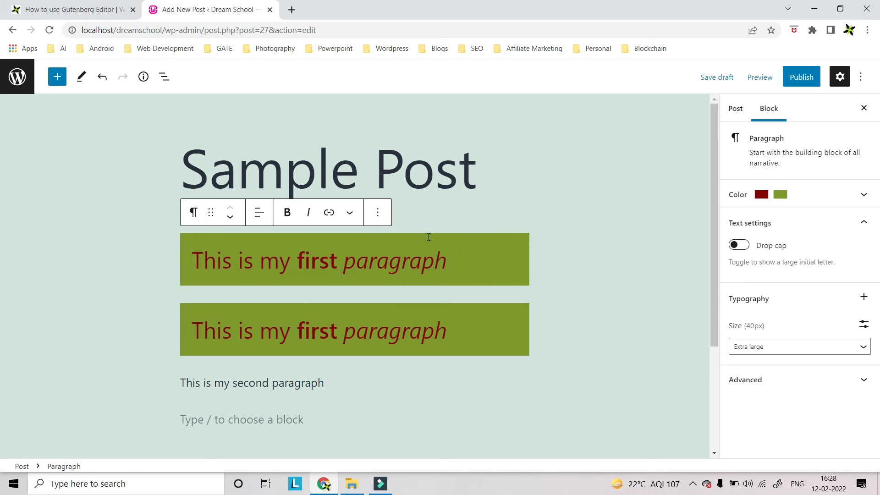
Remove the upper of the two identical olive green paragraph blocks
click(378, 214)
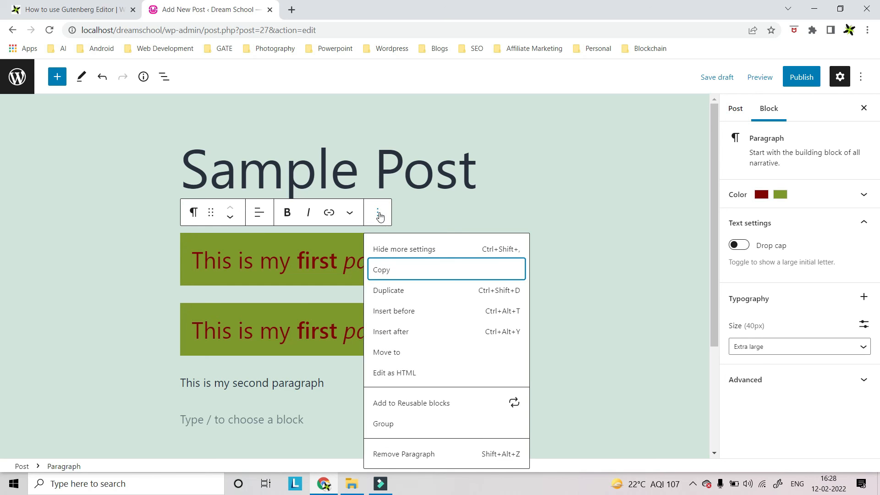
click(414, 455)
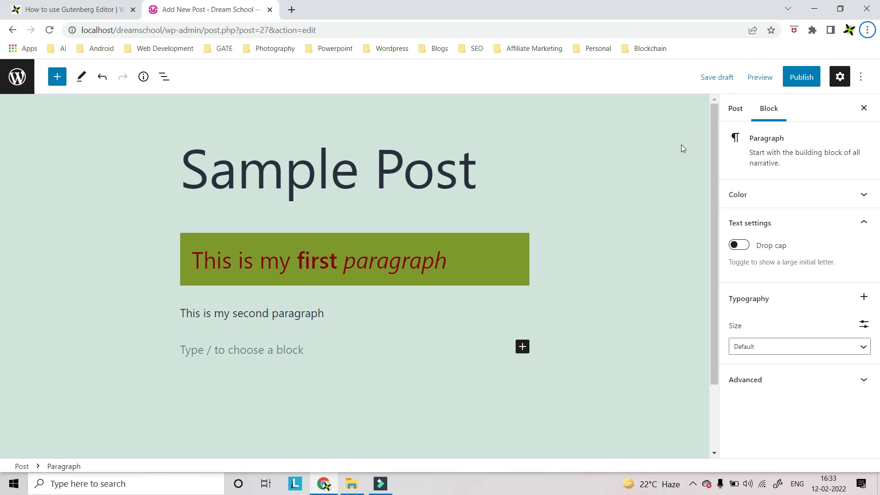
Review the editor's keyboard shortcuts list through the block and text formatting sections and close it
click(861, 81)
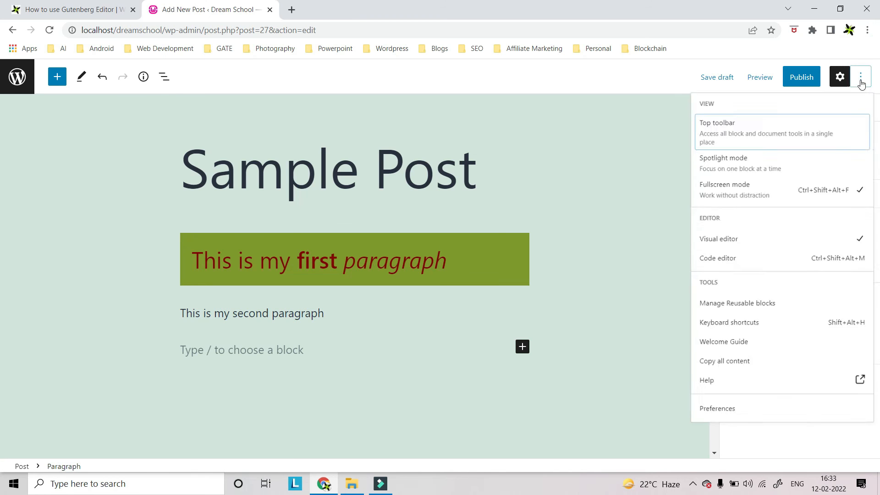
click(720, 341)
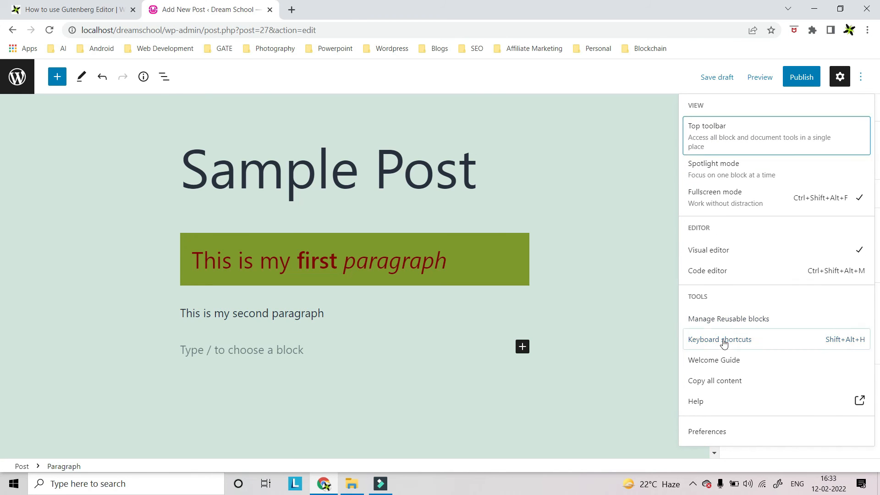
scroll(435, 227, down, 7)
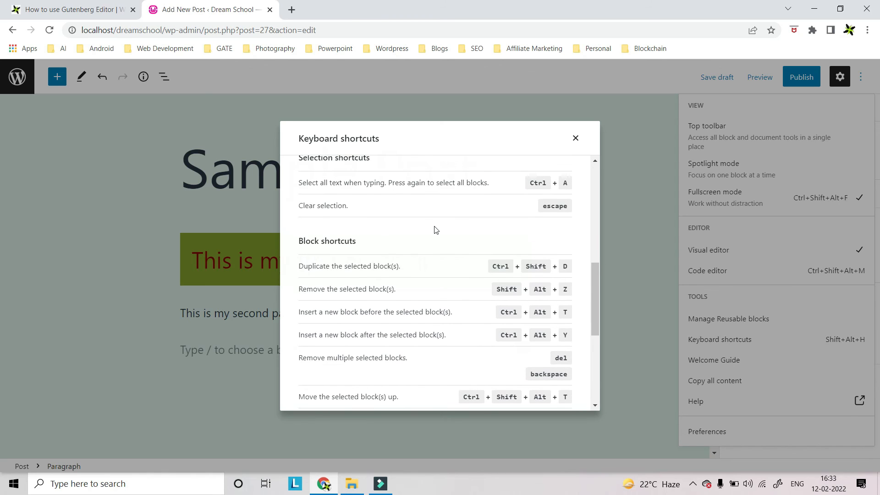
scroll(436, 229, down, 4)
scroll(435, 229, down, 2)
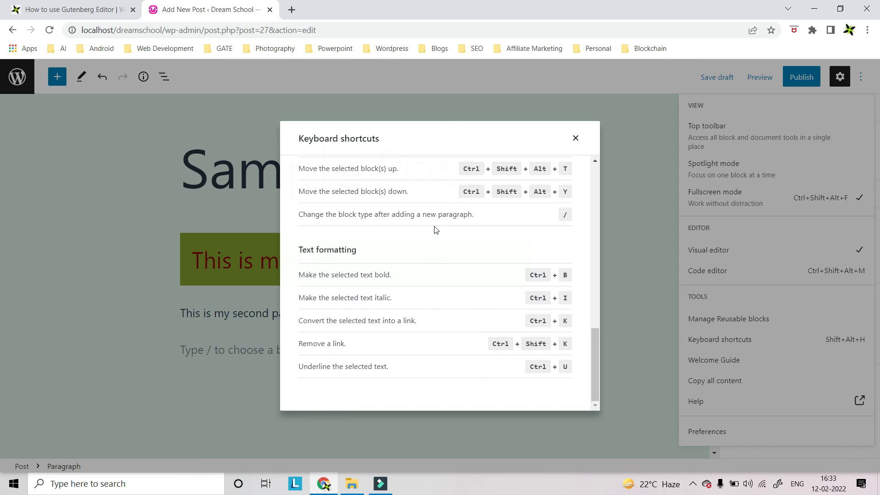
key(Escape)
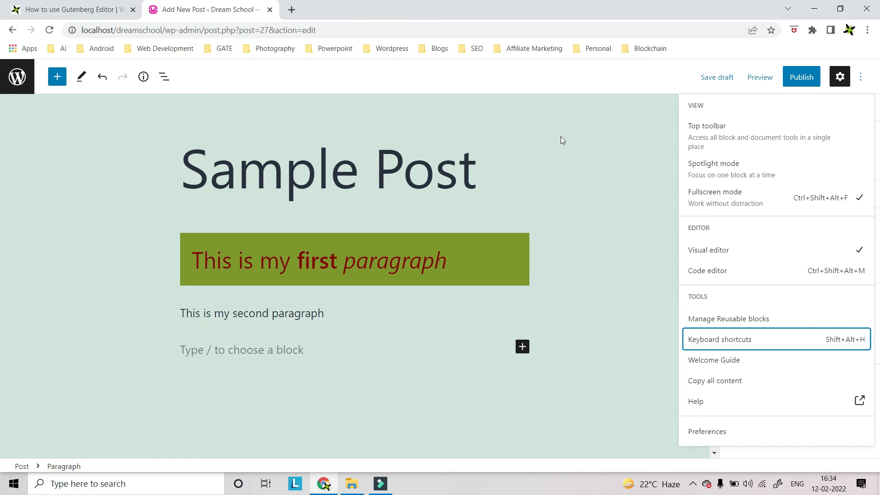
click(642, 115)
Examine the post-level settings from status and visibility down to featured image, excerpt and discussion
click(728, 113)
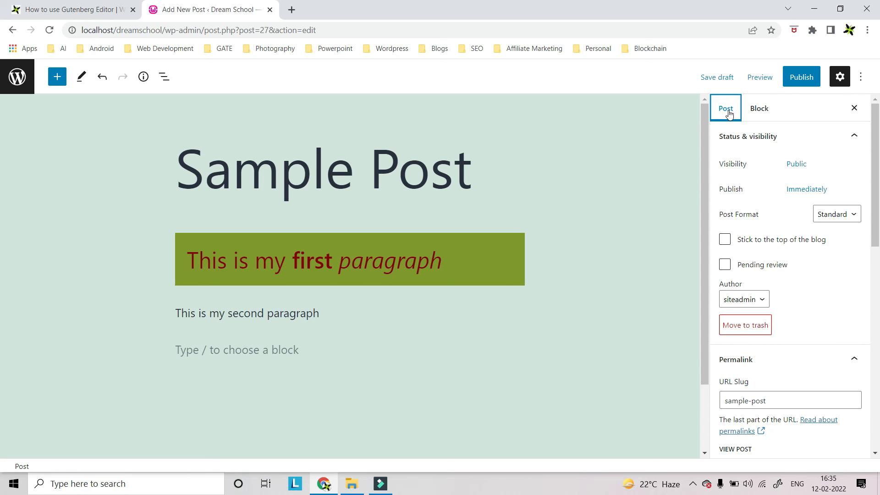
scroll(736, 206, down, 3)
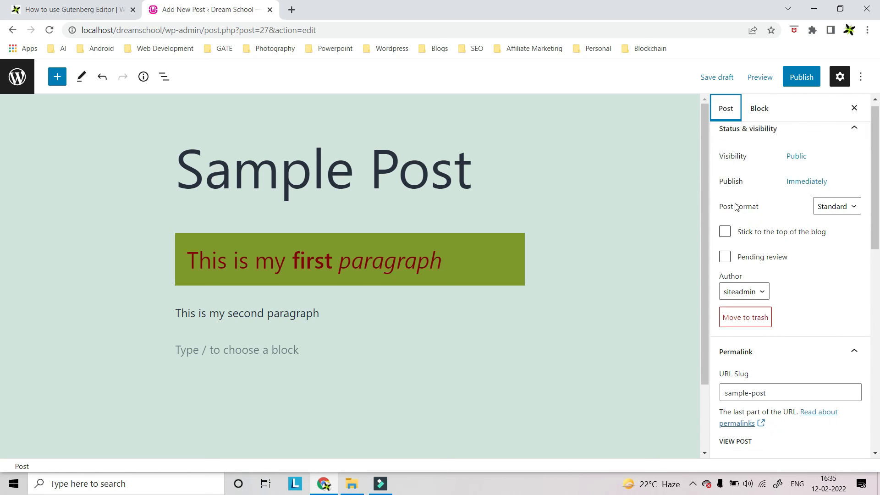
scroll(735, 208, down, 8)
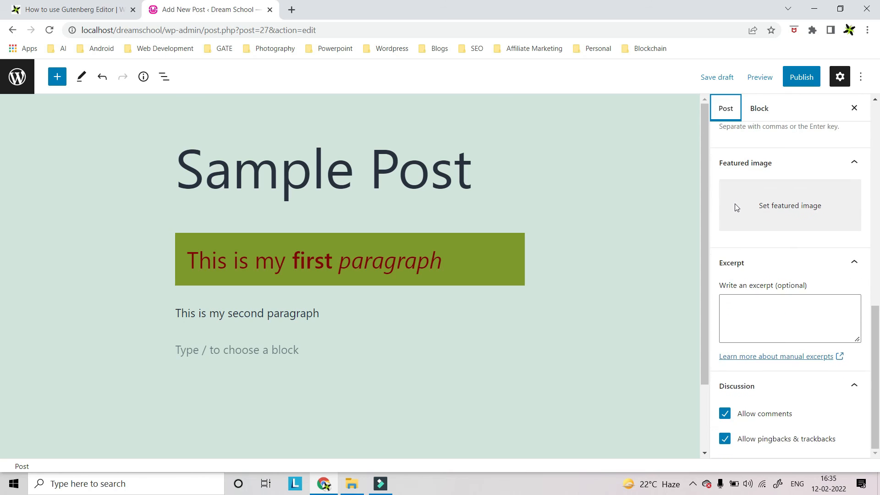